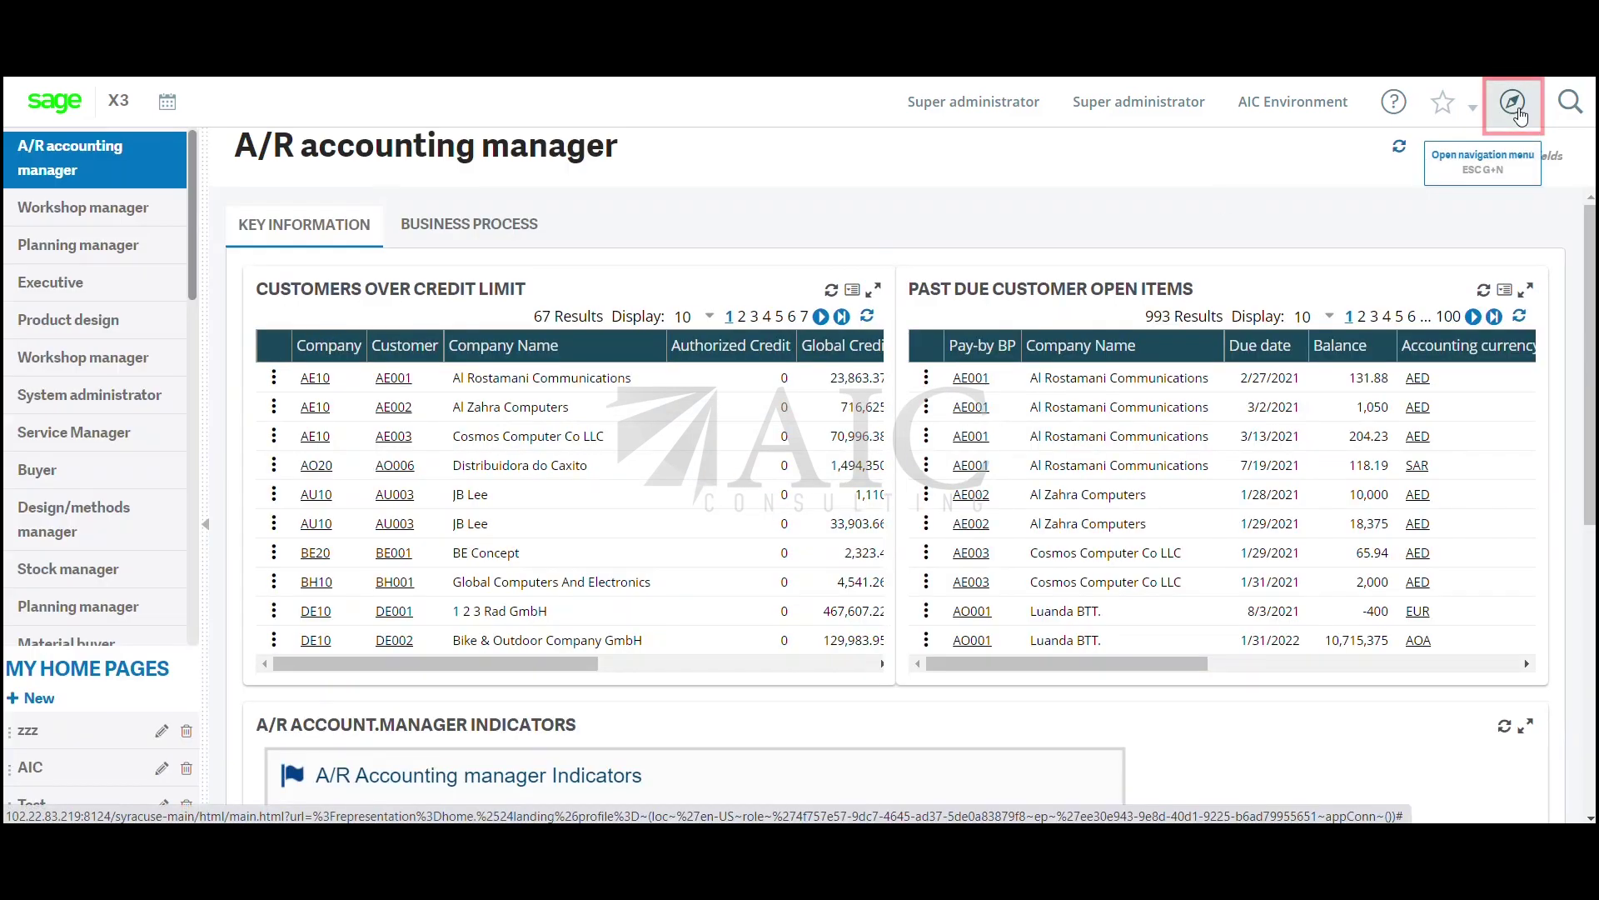
# - Search the navigation menu for 'notification' and open Setup > Workflow > Workflow rules
pyautogui.click(1517, 109)
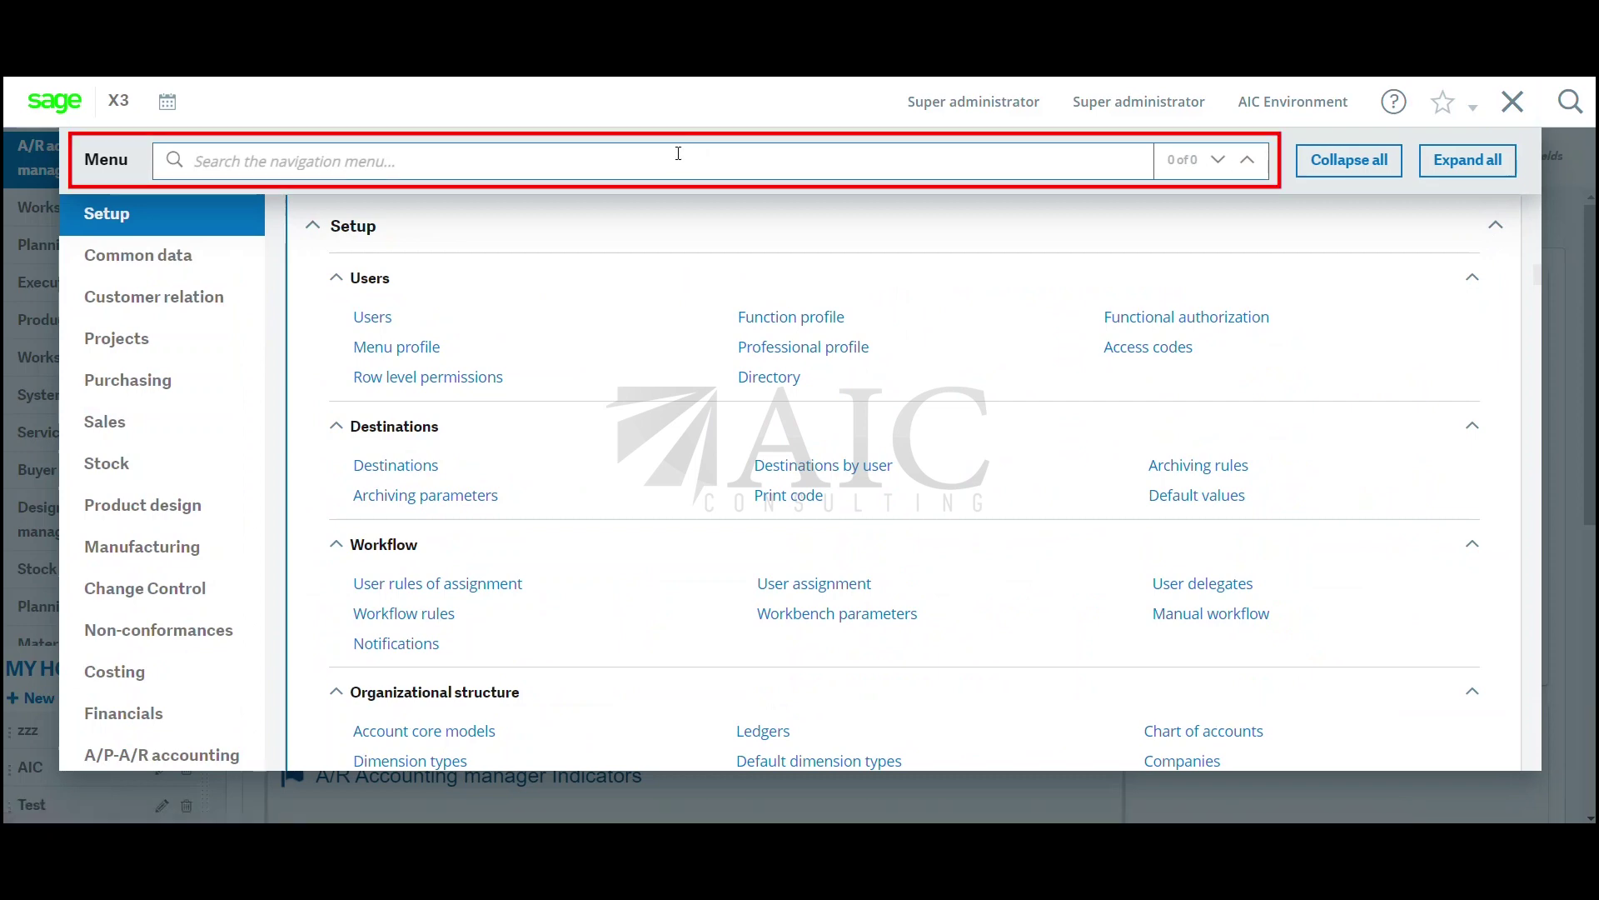
pyautogui.write('notification')
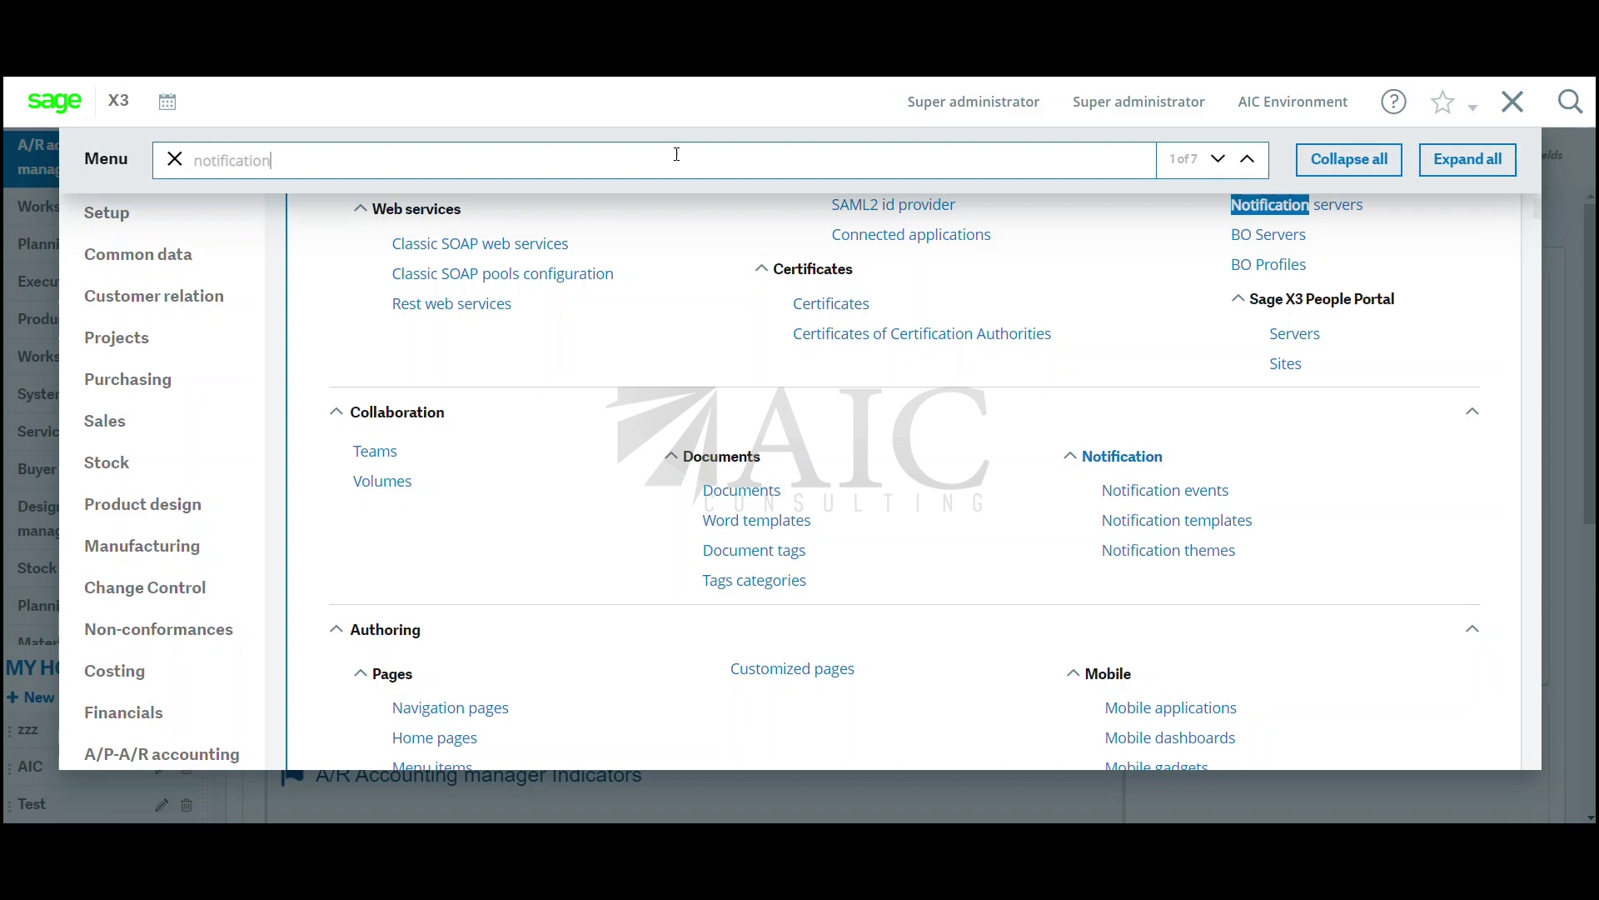
pyautogui.click(158, 214)
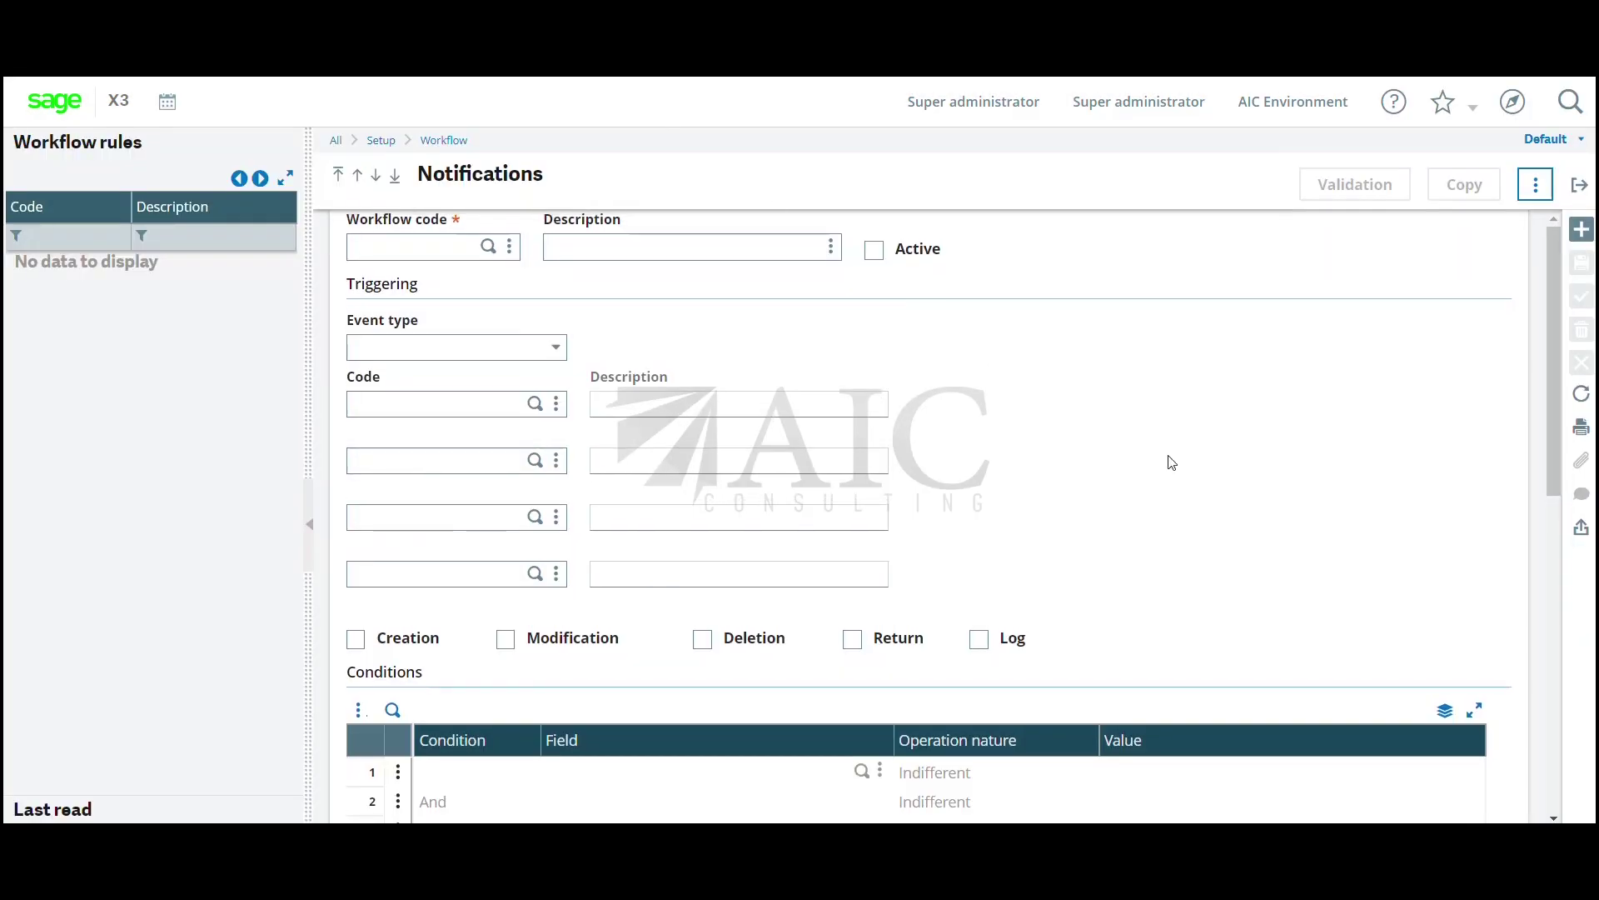
# - Create a new workflow rule coded ZITM2, described 'Product Creation', and mark it Active
pyautogui.click(1582, 233)
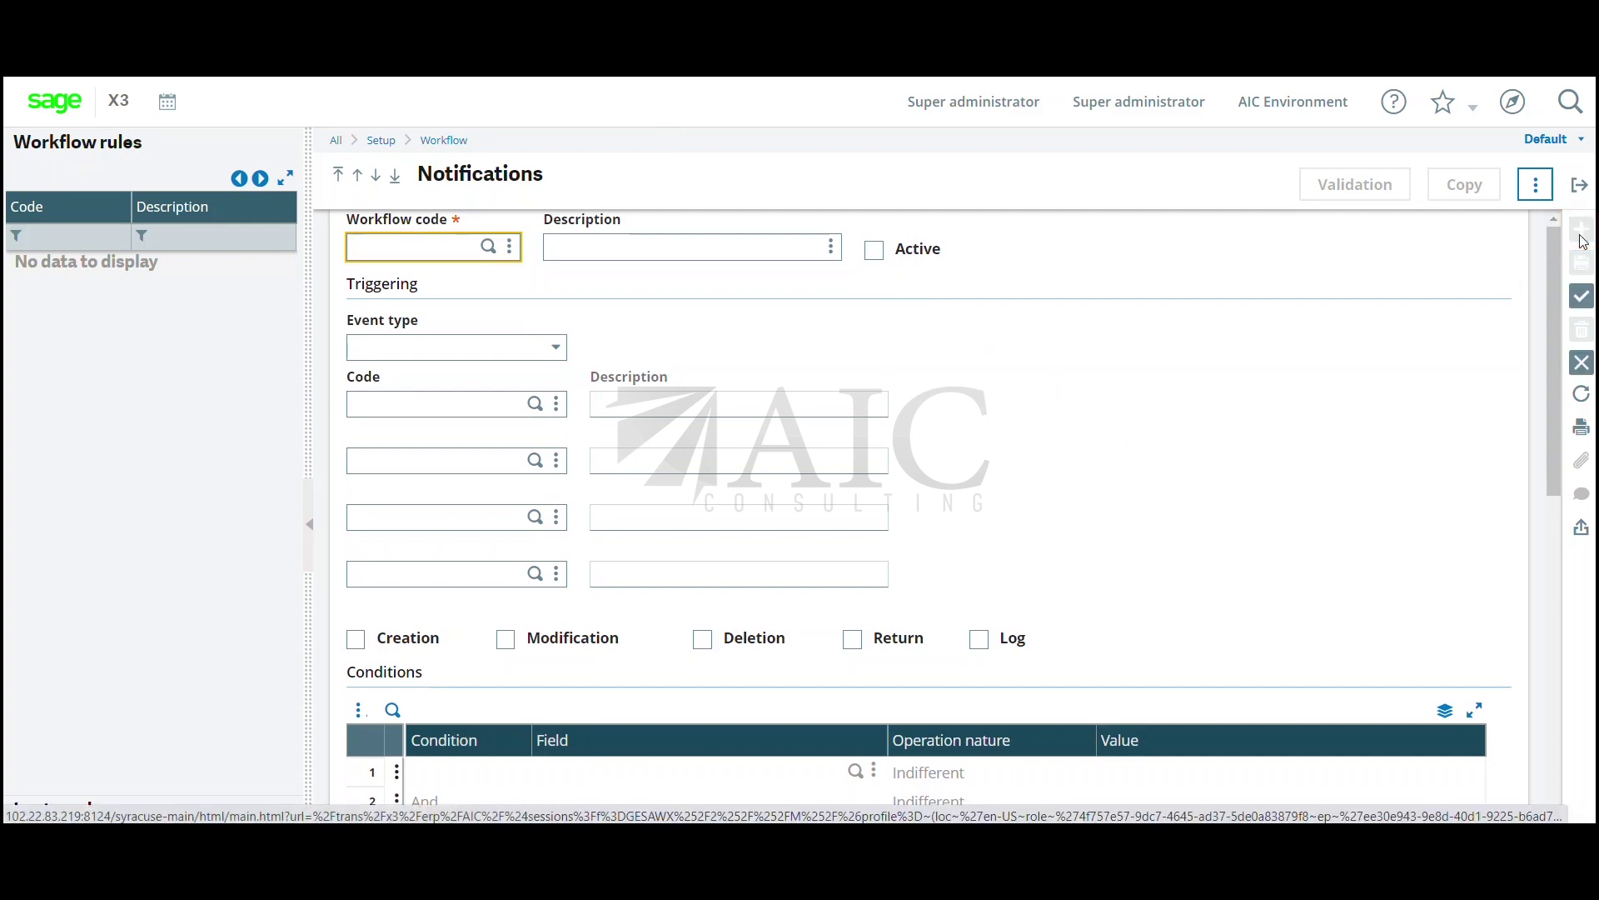
pyautogui.write('zitm')
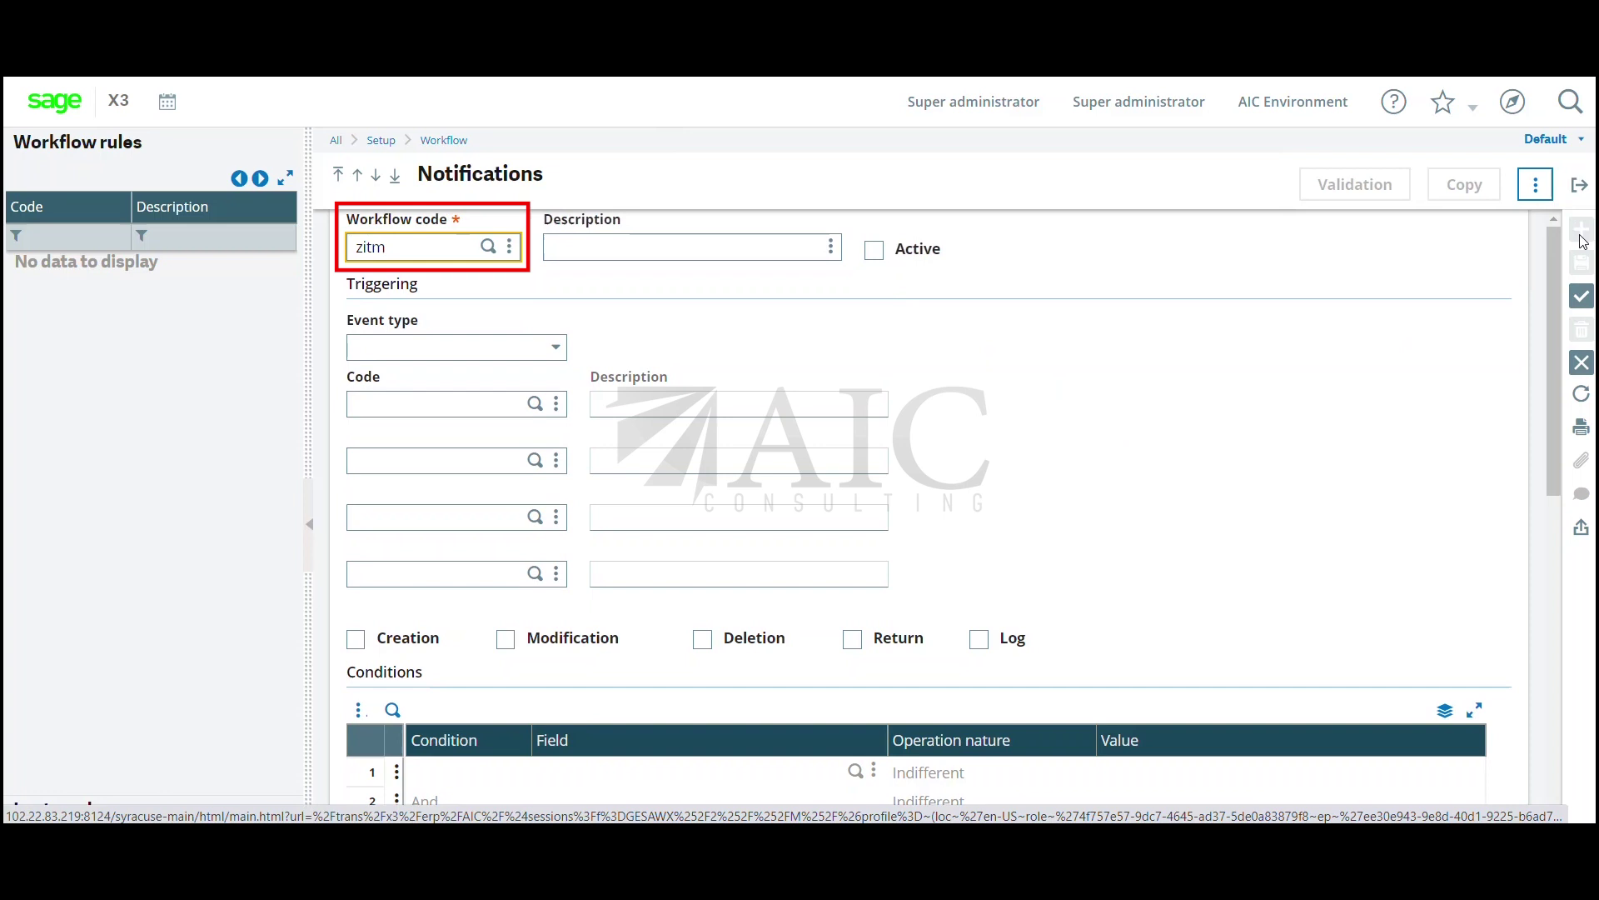
pyautogui.write('2')
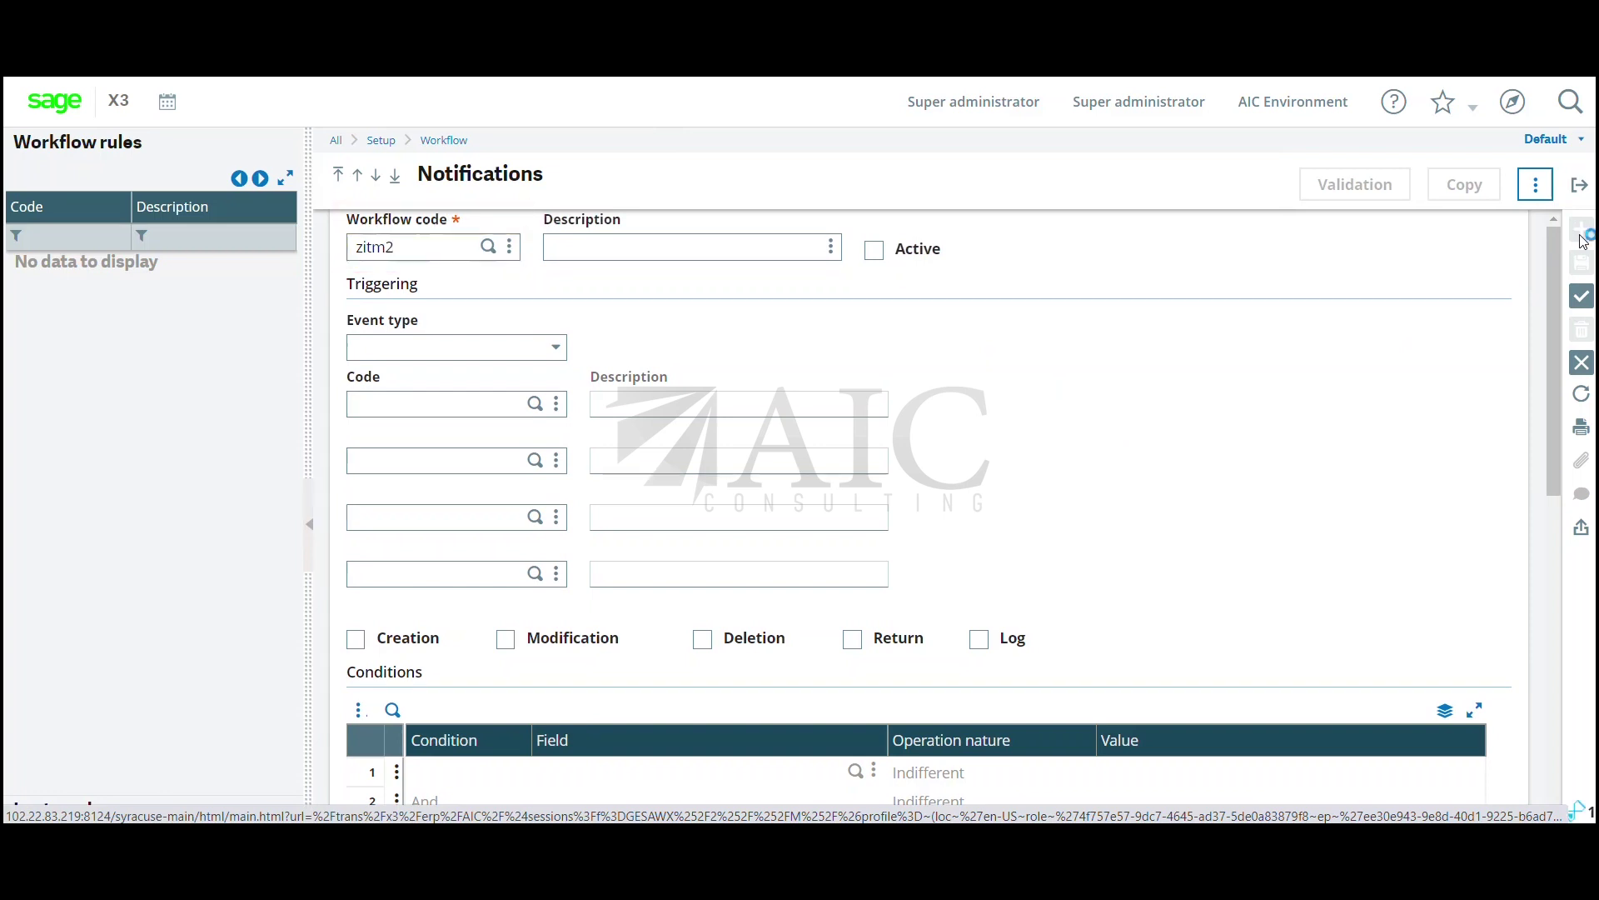
pyautogui.press('Tab')
pyautogui.write('P')
pyautogui.press('capslock')
pyautogui.write('rodu')
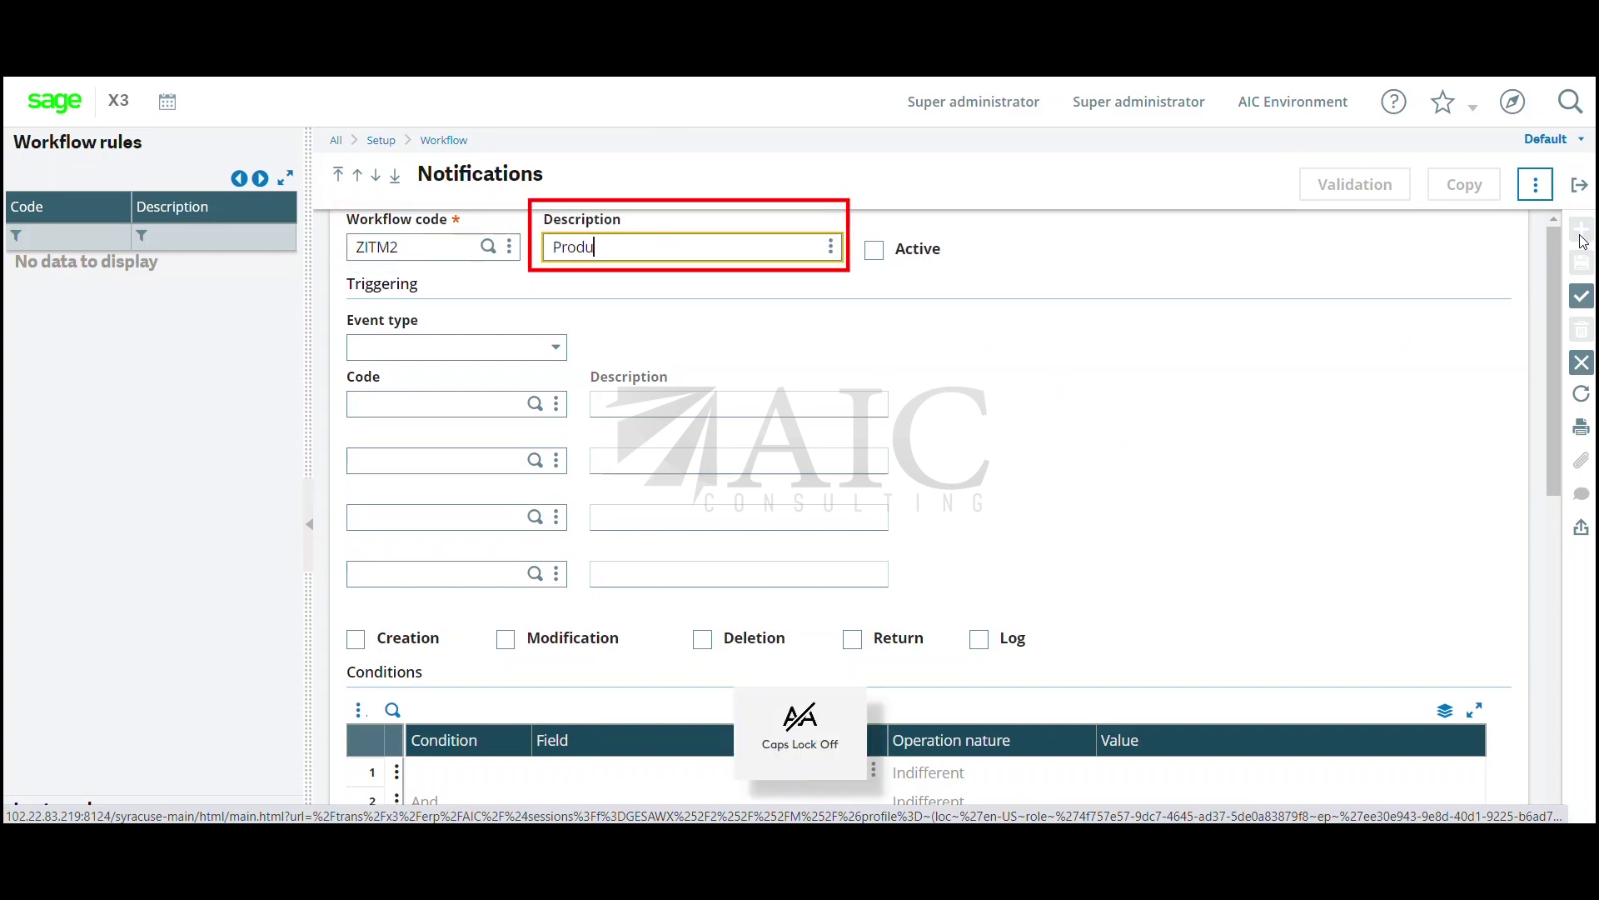
pyautogui.write('ct Creation')
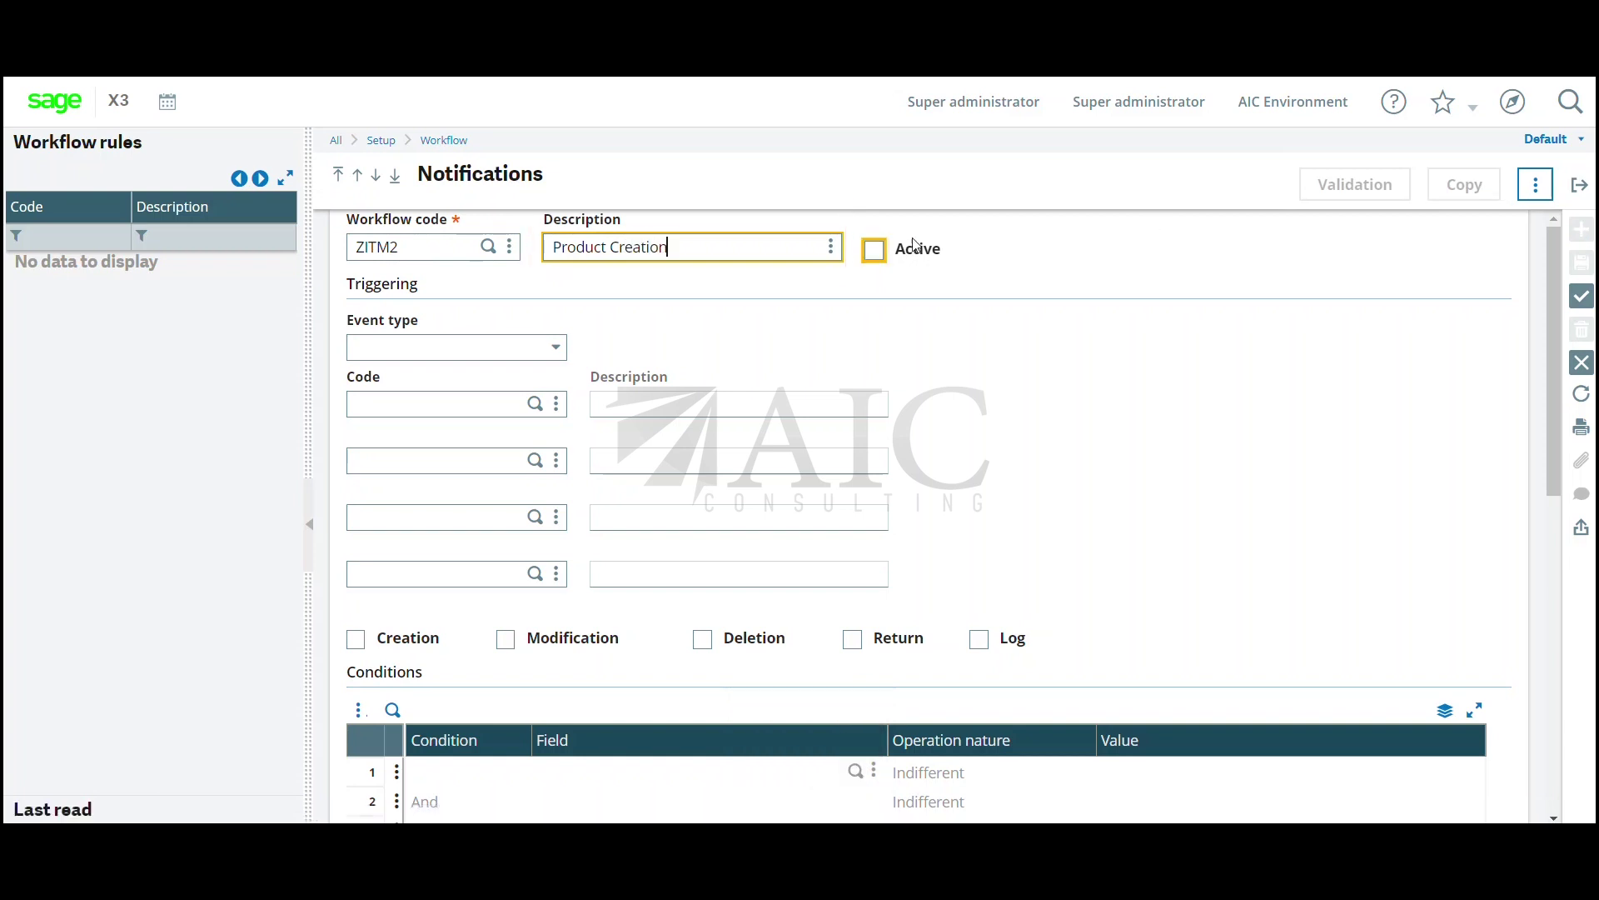
pyautogui.click(877, 253)
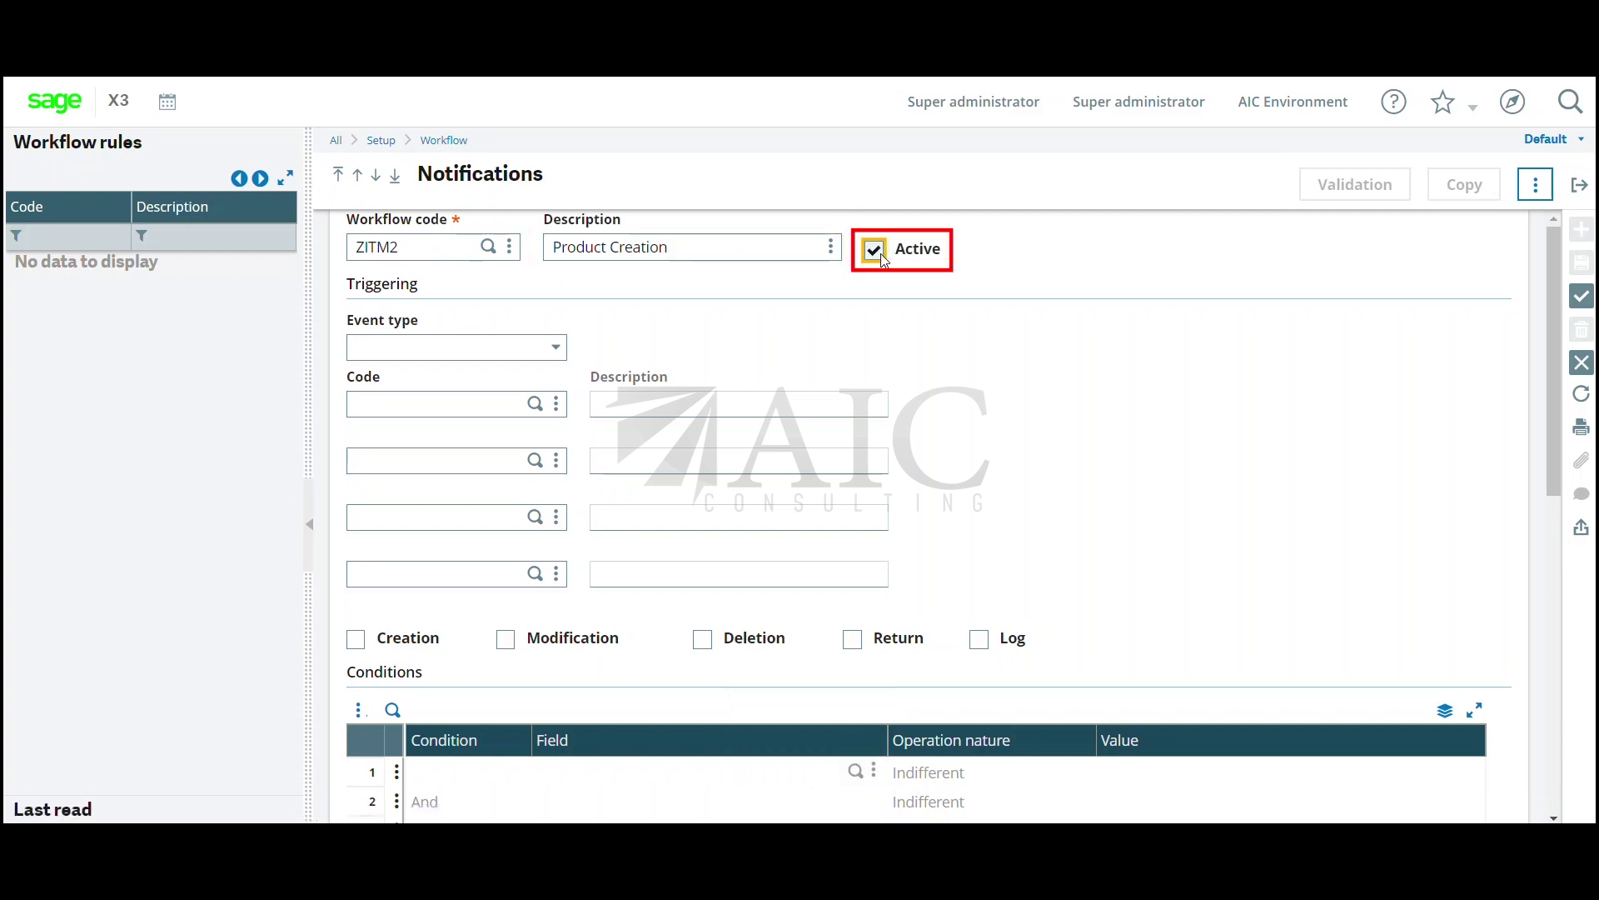
# - Set the rule's event type to Object with triggering code ITM (Products)
pyautogui.click(457, 349)
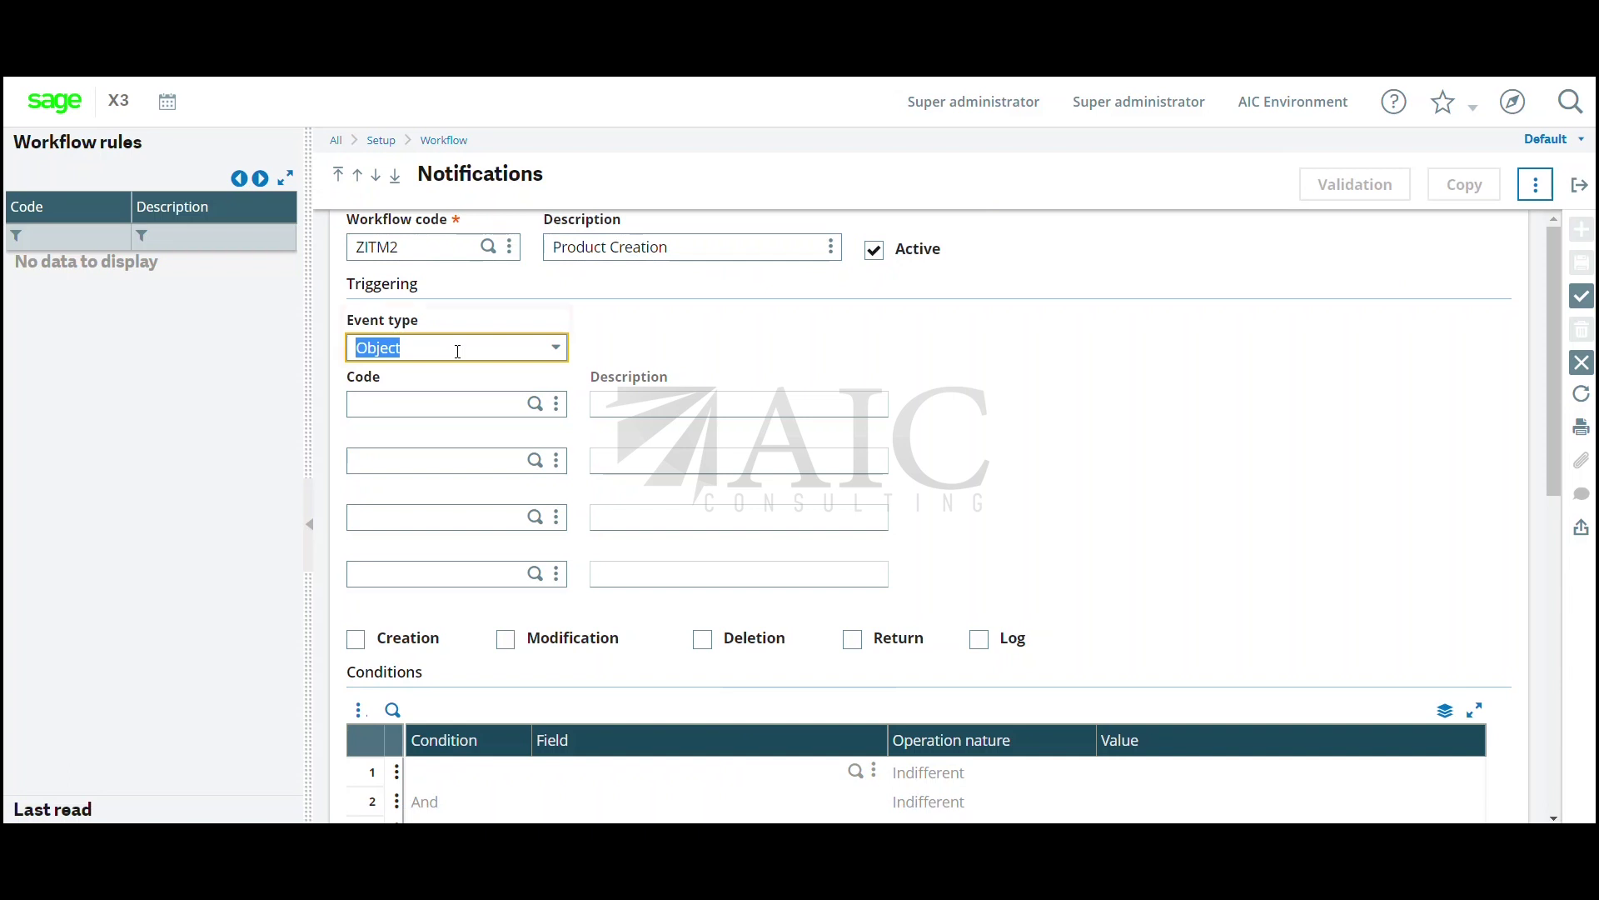
pyautogui.click(564, 349)
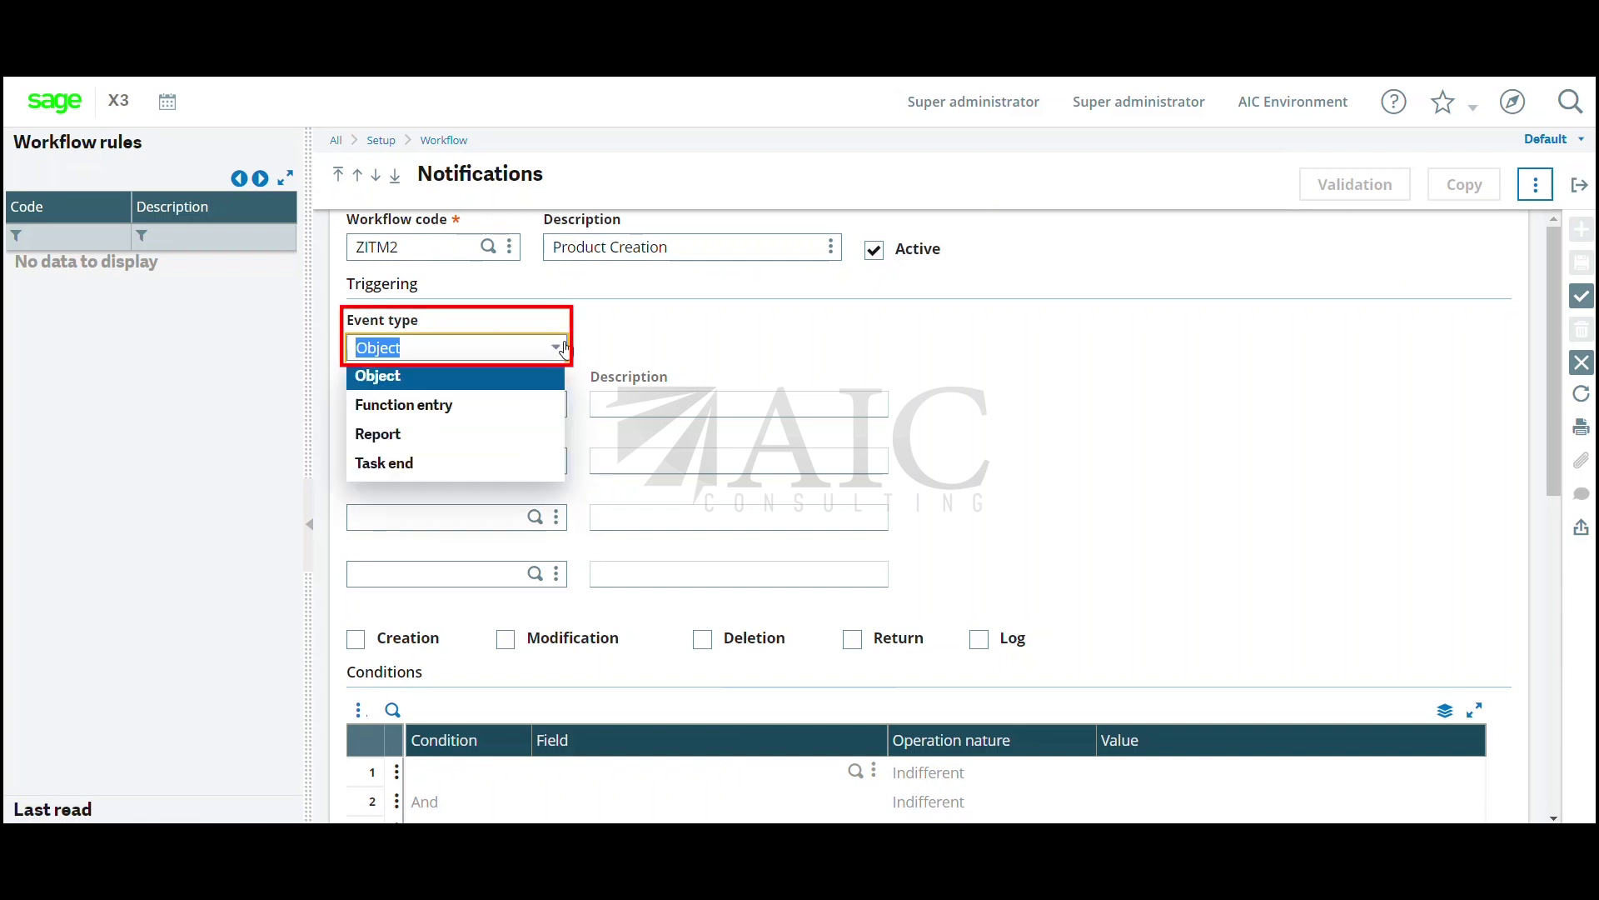
pyautogui.click(517, 377)
pyautogui.click(485, 408)
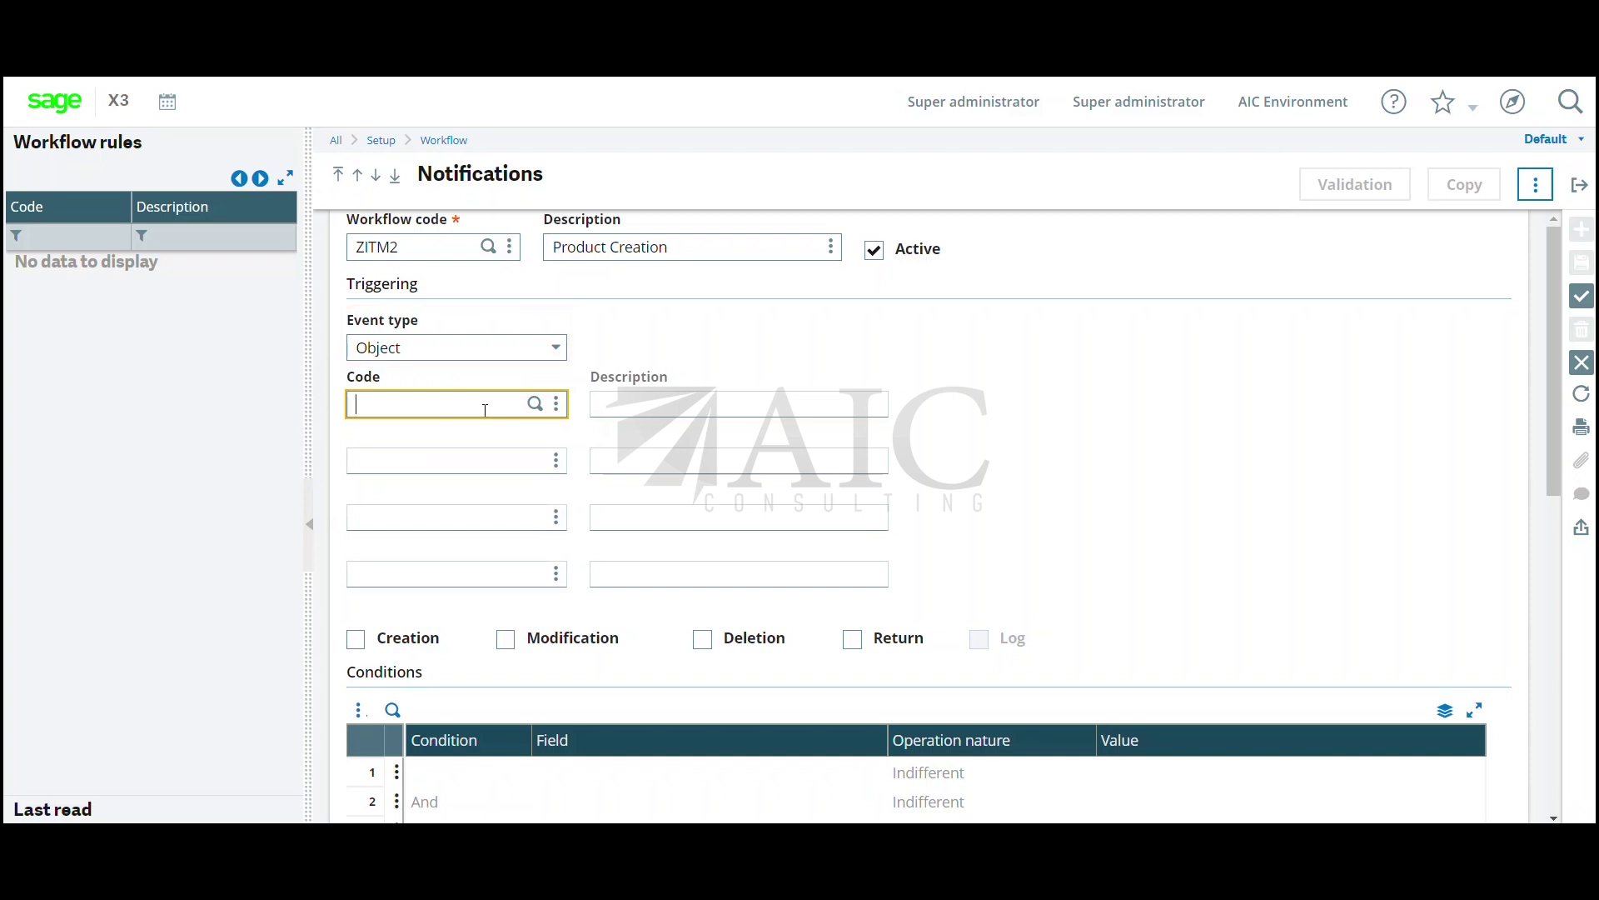
pyautogui.write('Itm')
pyautogui.press('Tab')
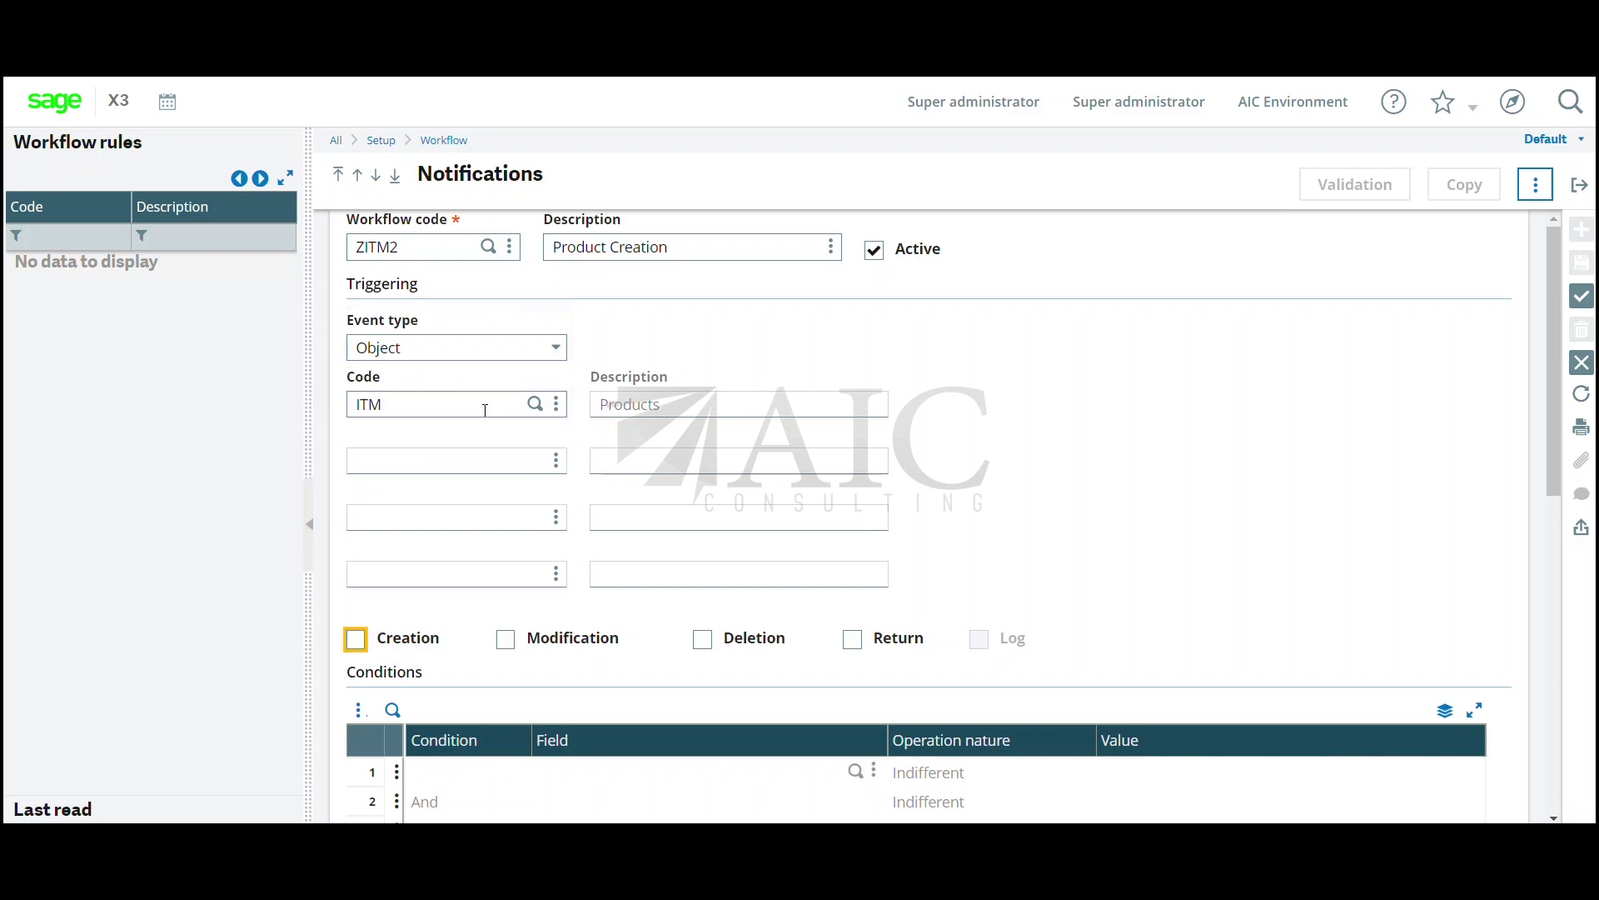
pyautogui.scroll(-5, 466, 442)
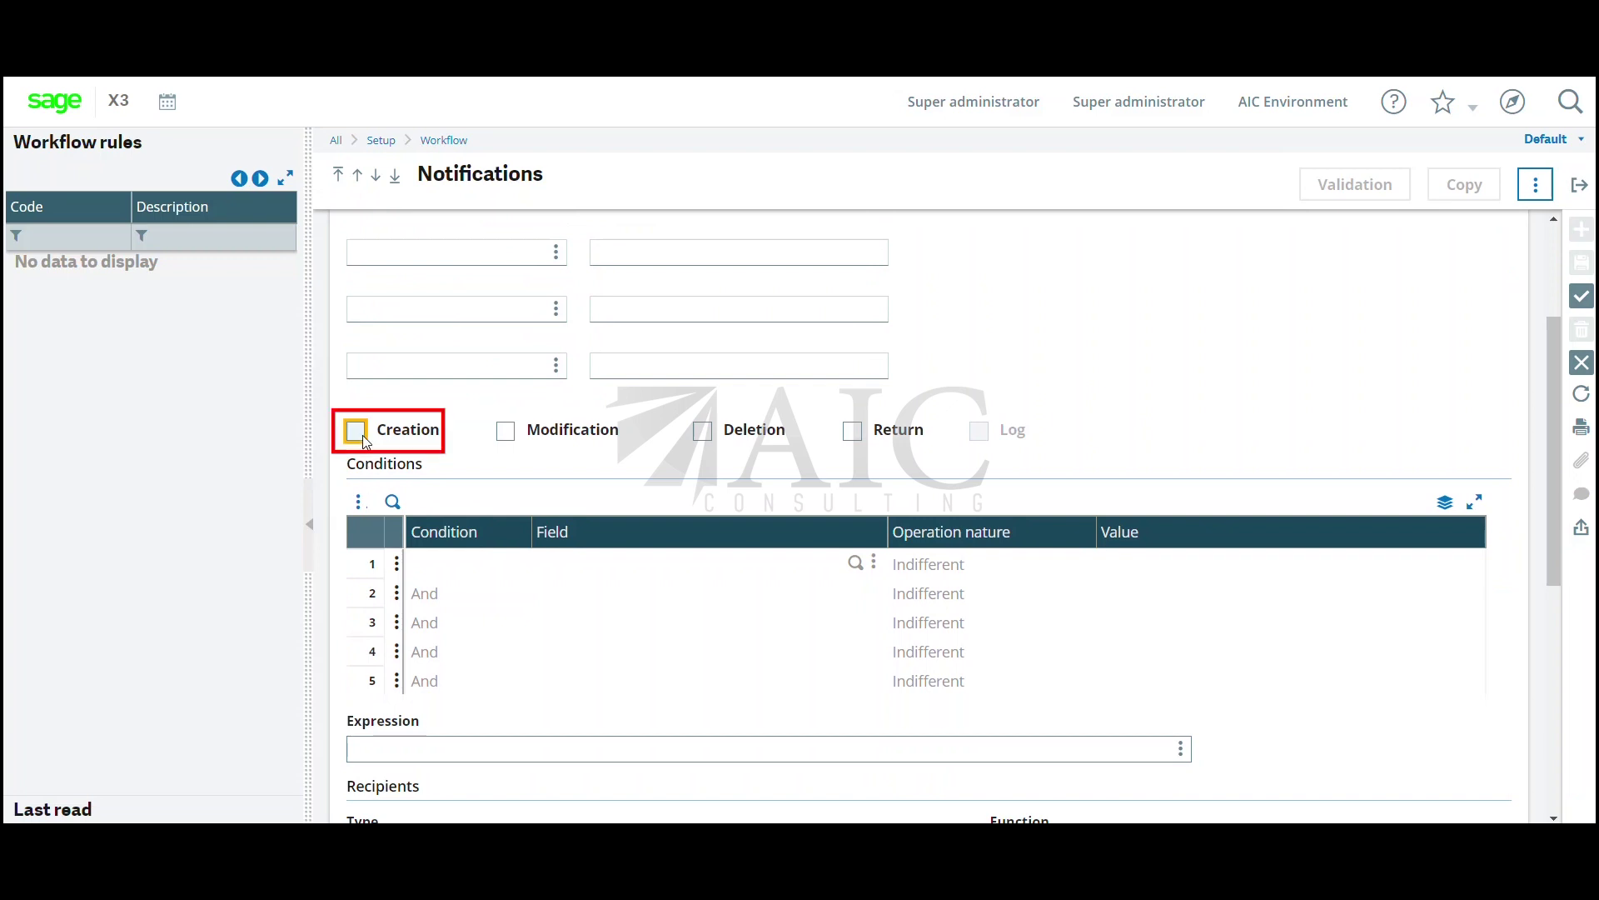
# - Tick Creation so ZITM2 fires on new ITM products, then scroll down to Conditions and Recipients
pyautogui.click(362, 435)
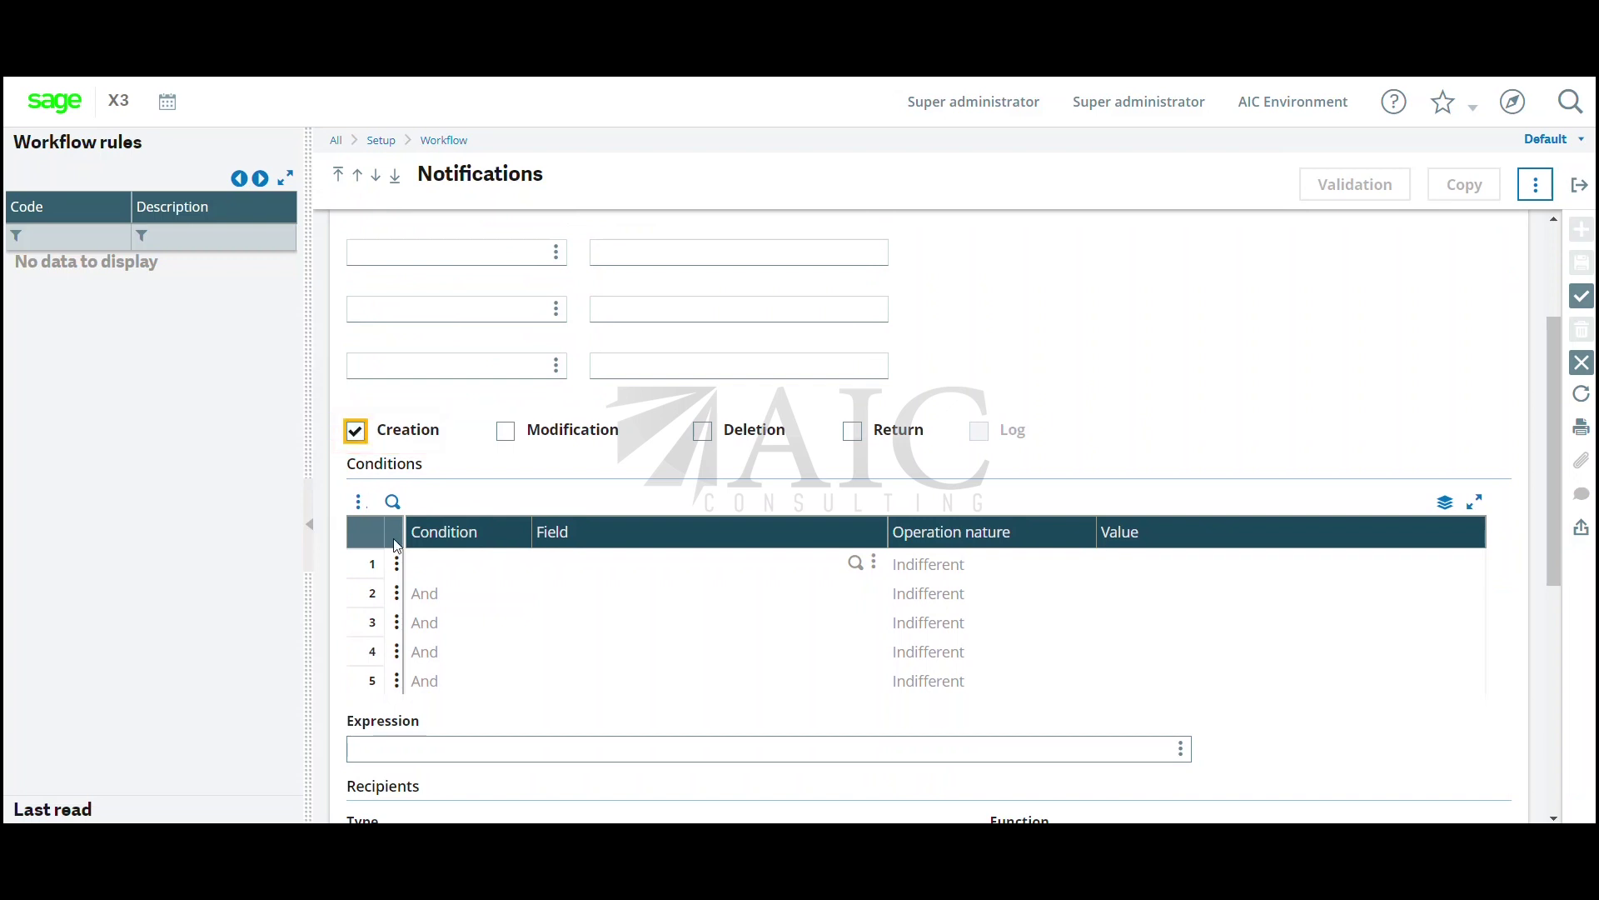
pyautogui.click(371, 567)
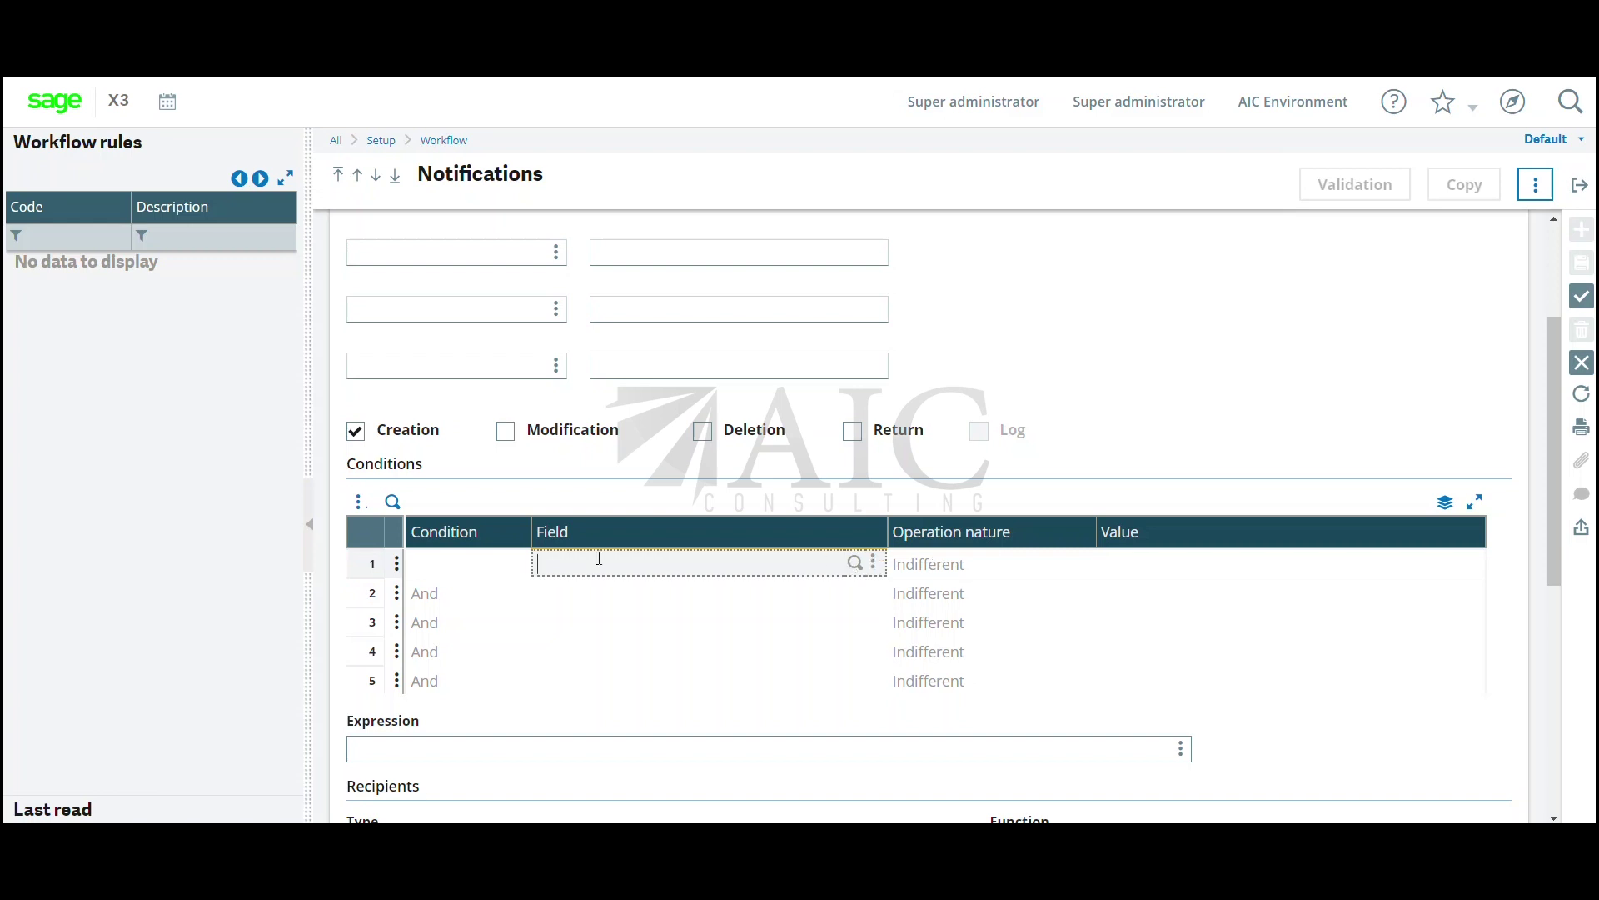
pyautogui.scroll(-3, 803, 568)
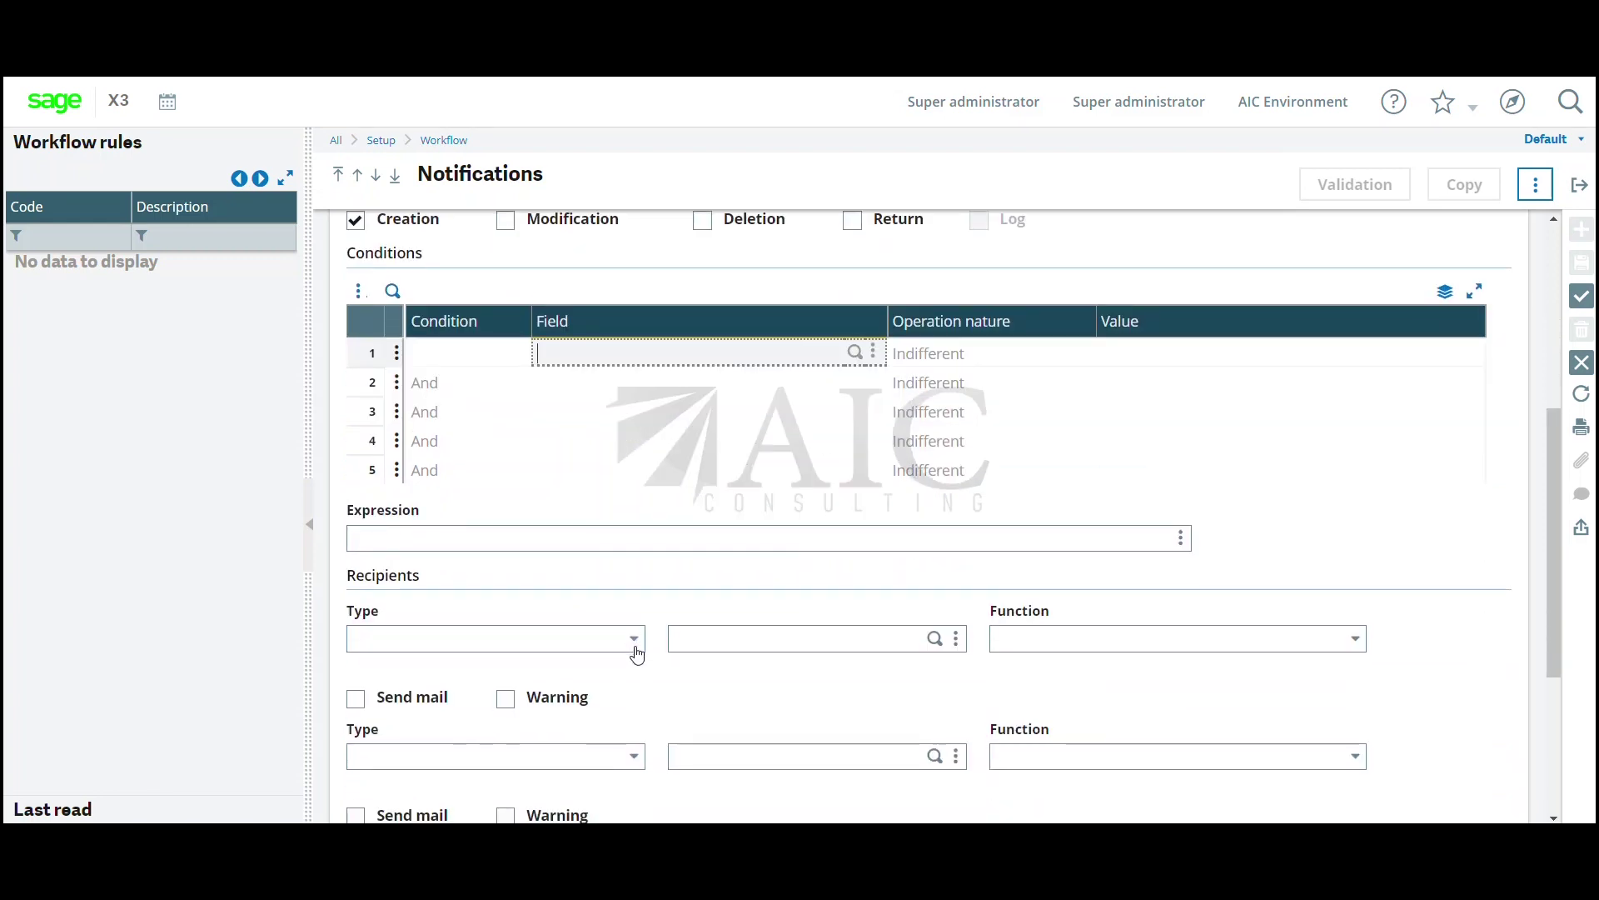
pyautogui.scroll(-1, 636, 646)
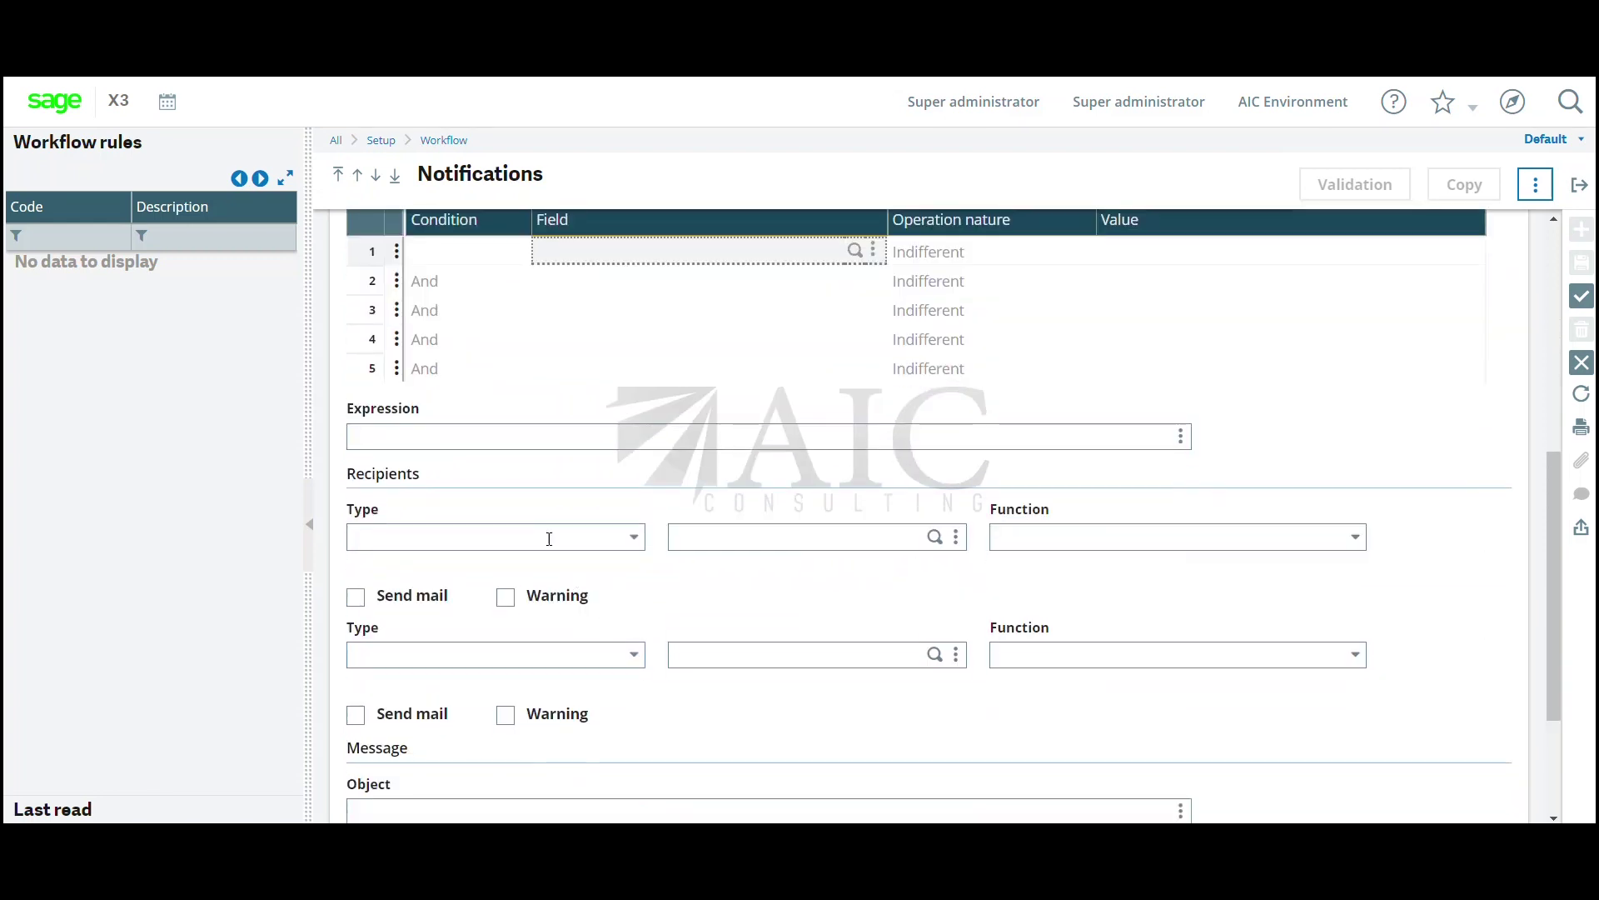
# - Set the first recipient type to User and pick the ADMIN user filtered by code 'admin'
pyautogui.click(635, 537)
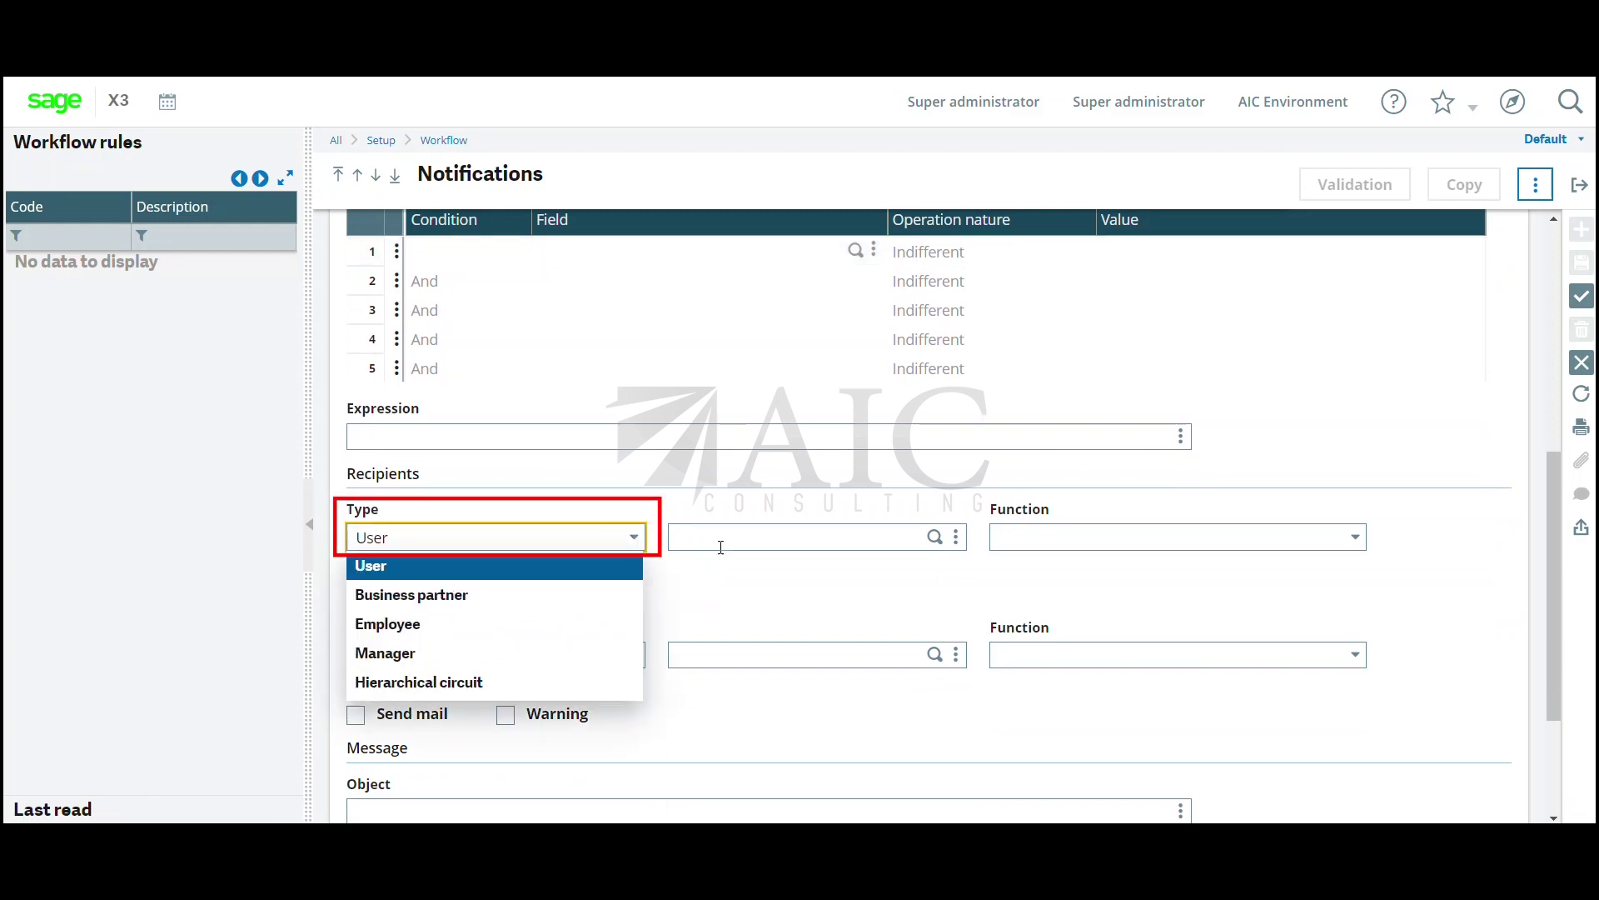
pyautogui.click(593, 566)
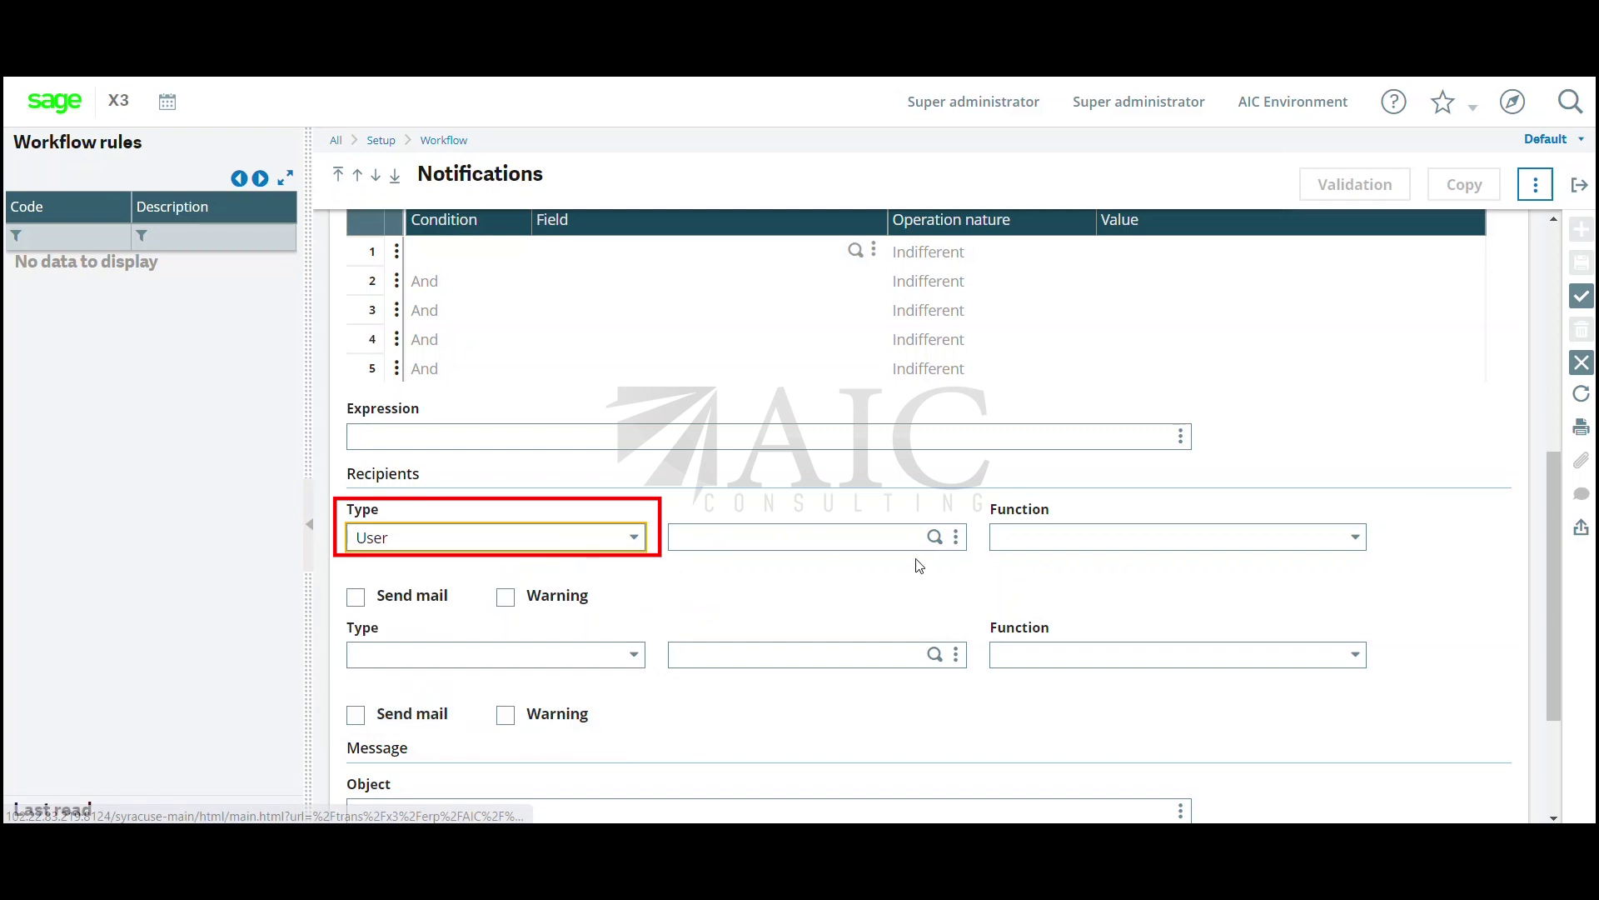
pyautogui.click(957, 540)
pyautogui.click(890, 644)
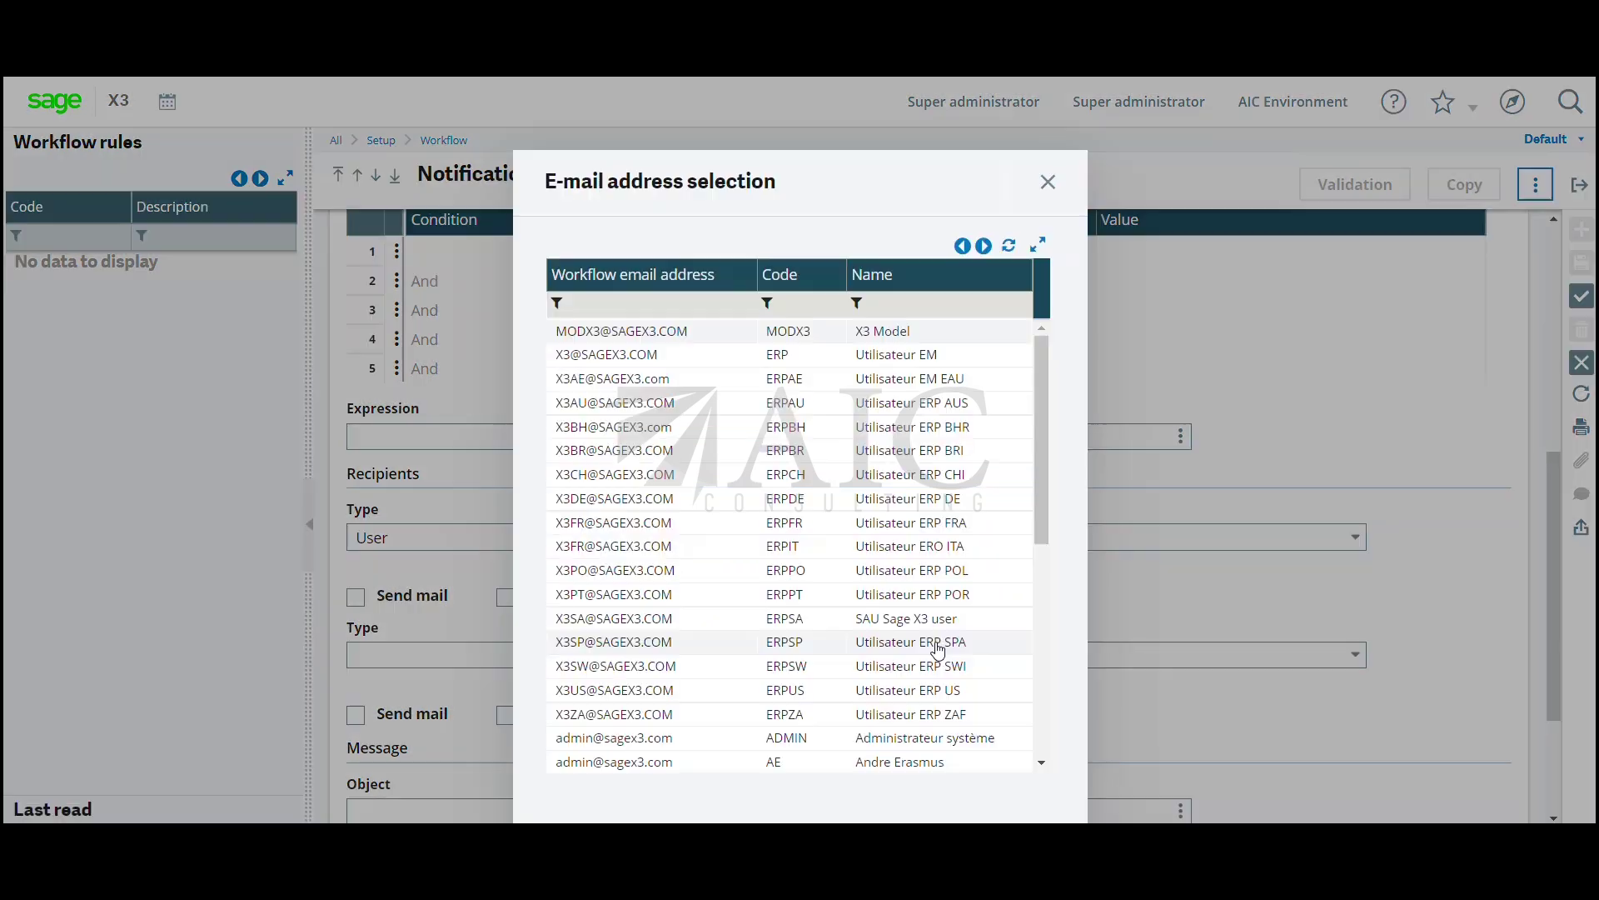
pyautogui.click(805, 306)
pyautogui.write('admin')
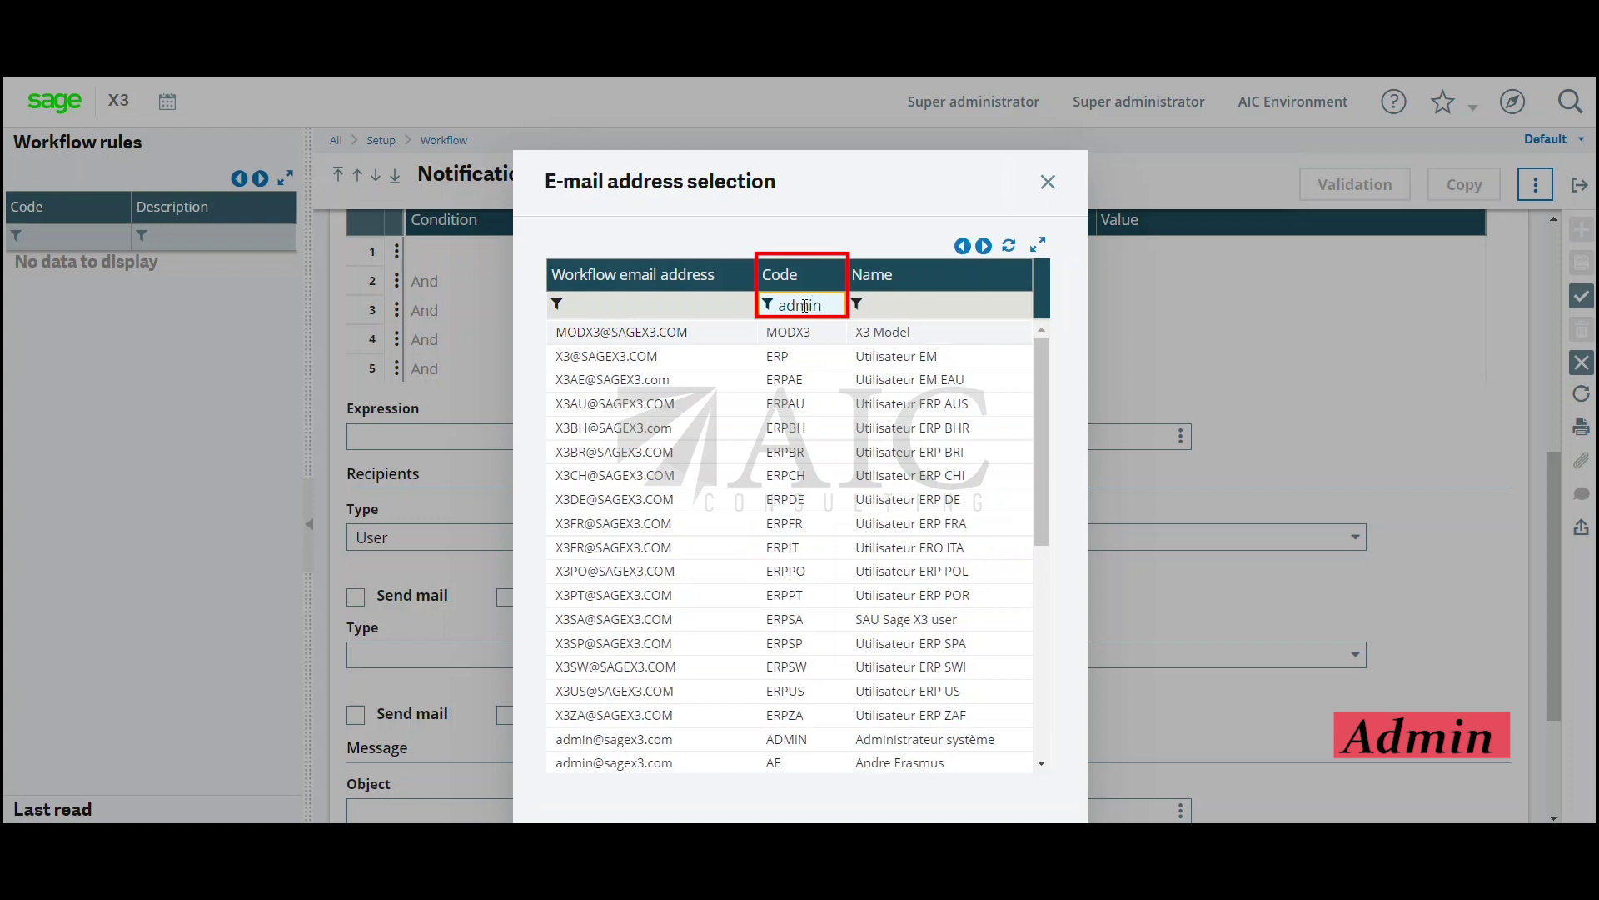
pyautogui.press('Return')
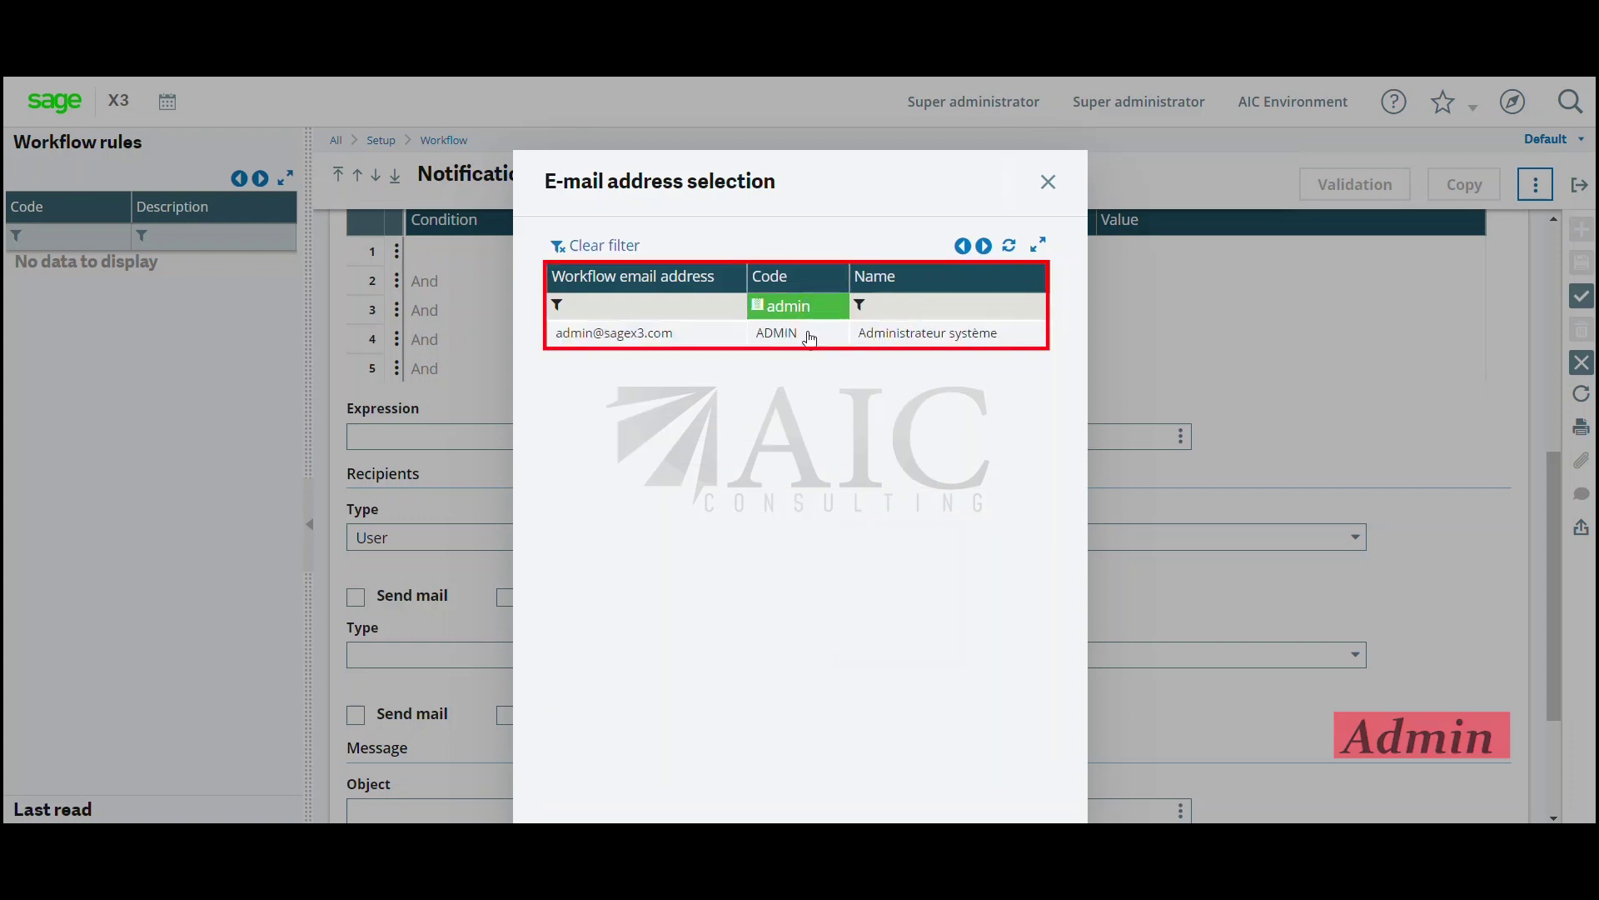
pyautogui.click(813, 332)
pyautogui.scroll(-2, 738, 399)
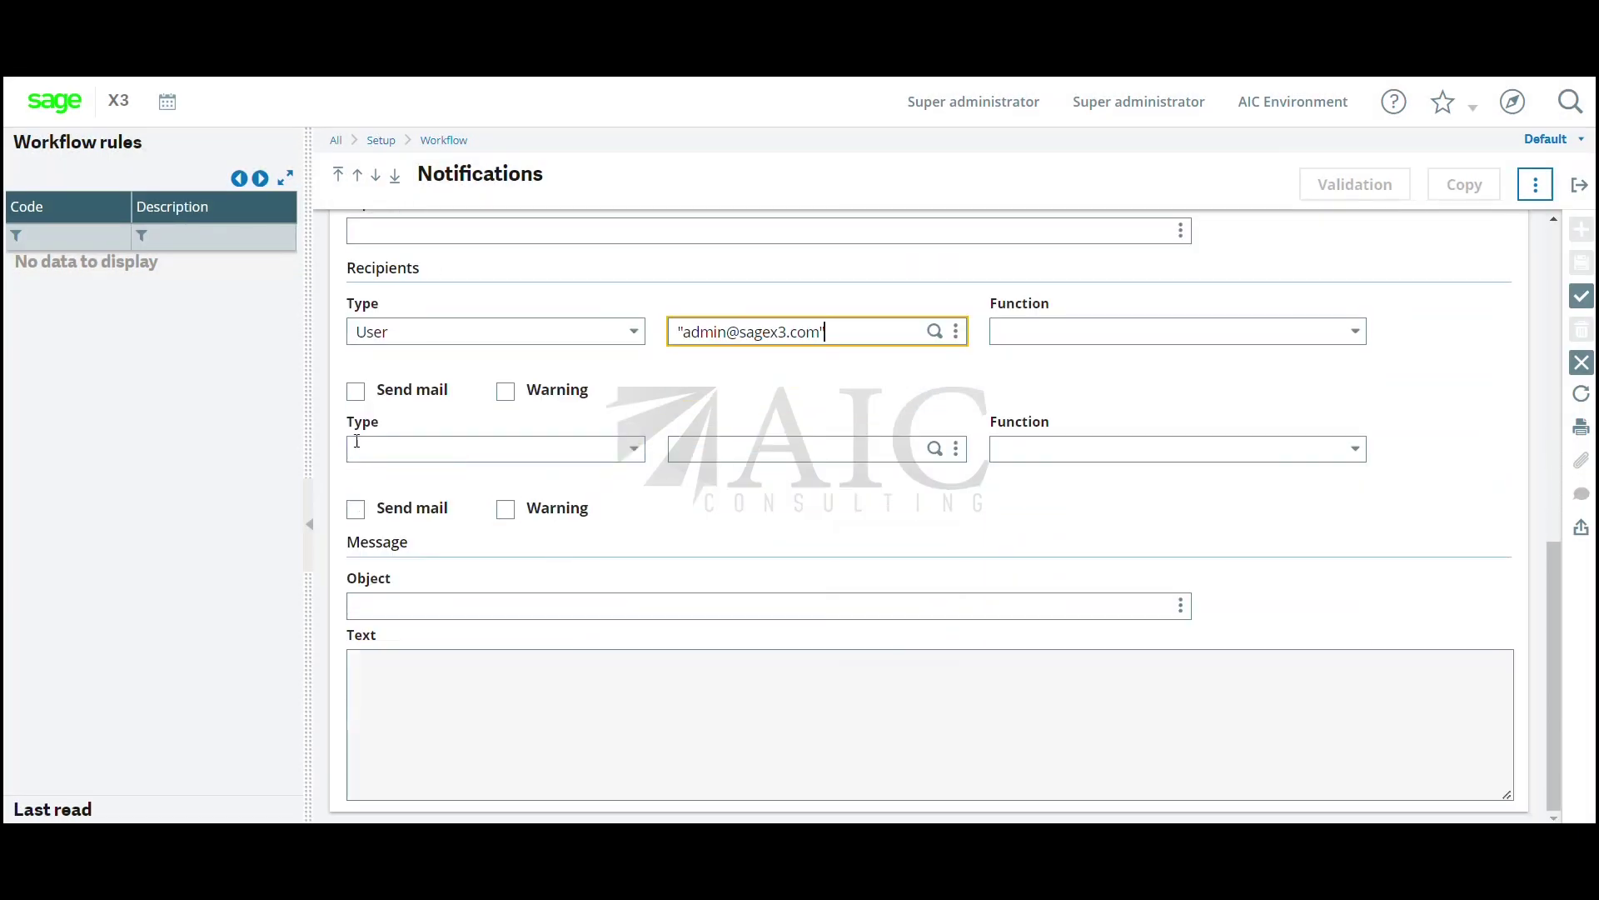
# - Enable Send mail and set both subject and body to 'A new Product is created'
pyautogui.click(356, 391)
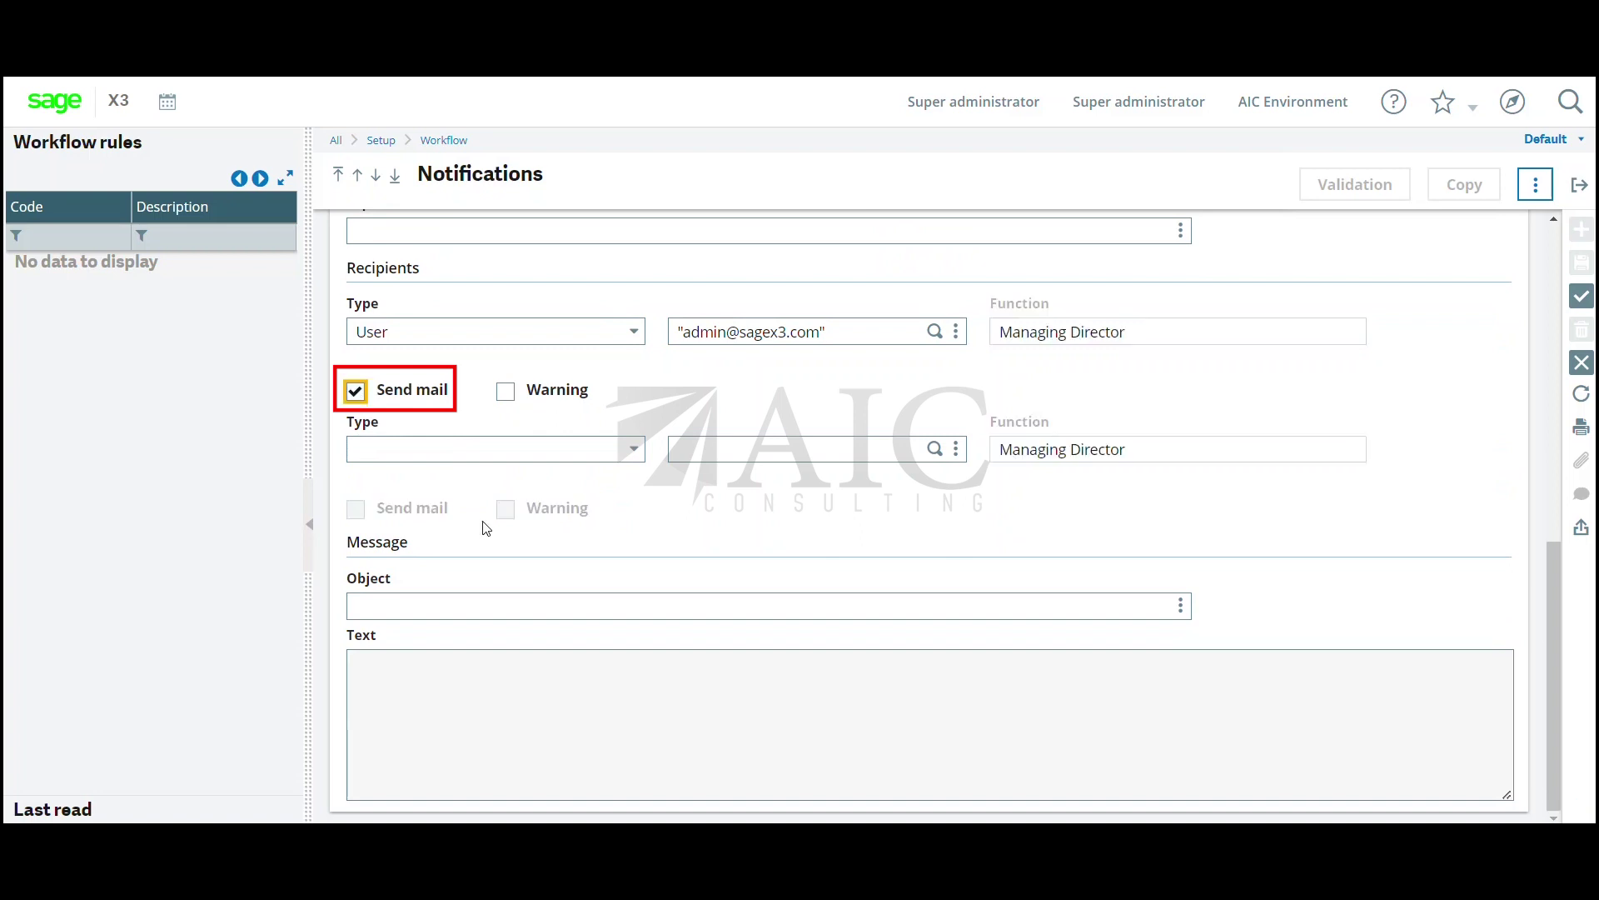
pyautogui.click(489, 613)
pyautogui.write('" A new')
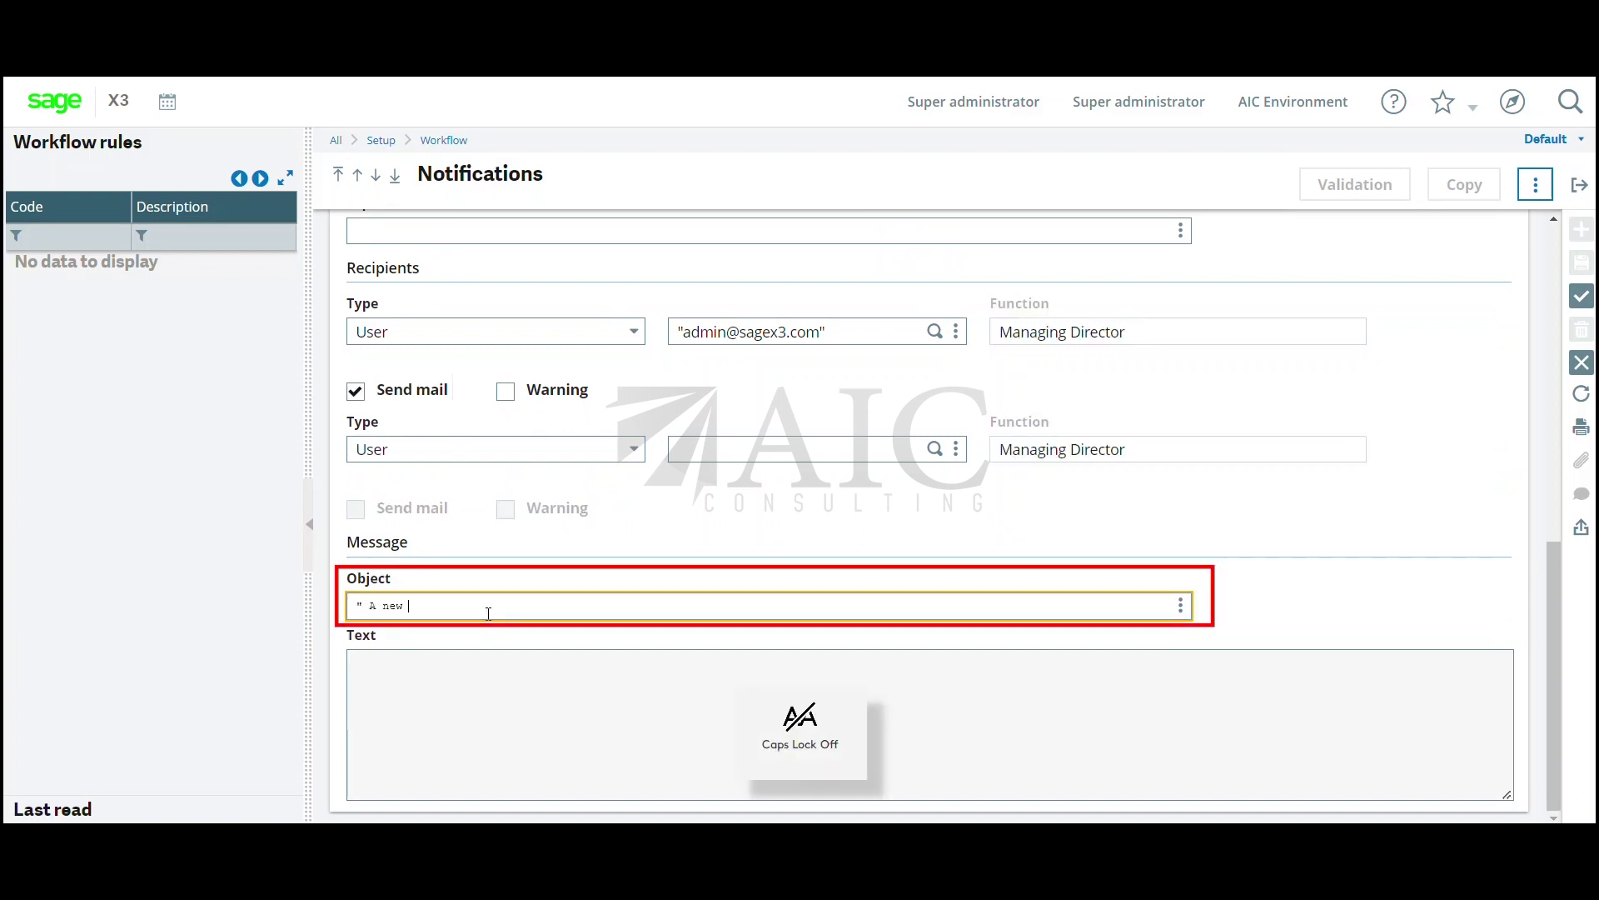
pyautogui.write(' Product is creat')
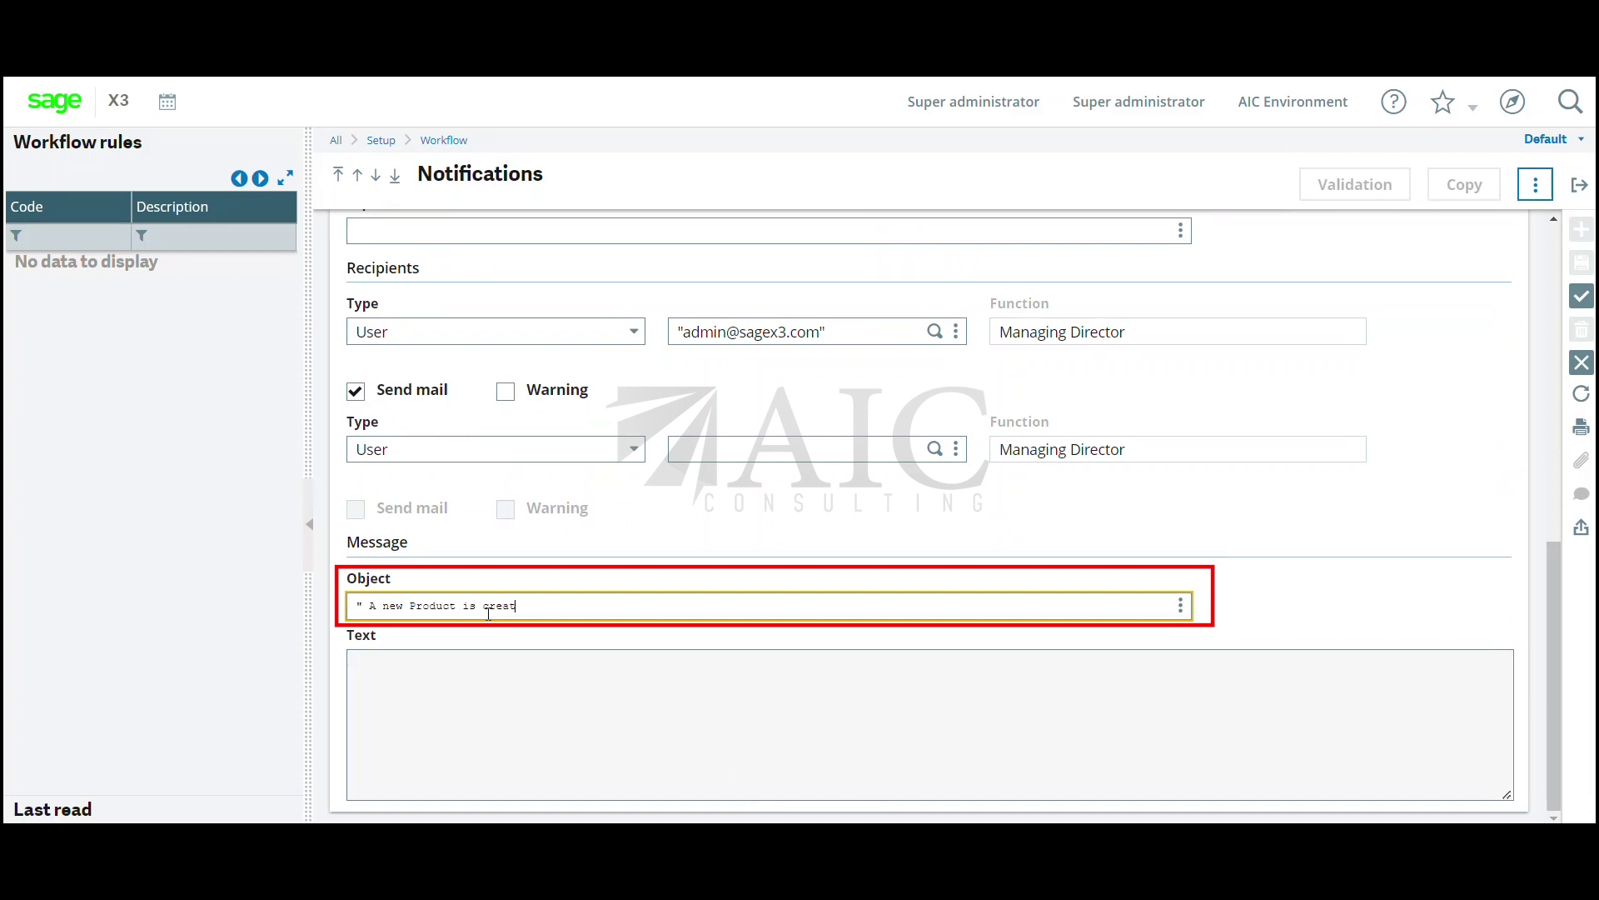
pyautogui.write('ed"')
pyautogui.tripleClick(489, 614)
pyautogui.hotkey('ctrl', 'c')
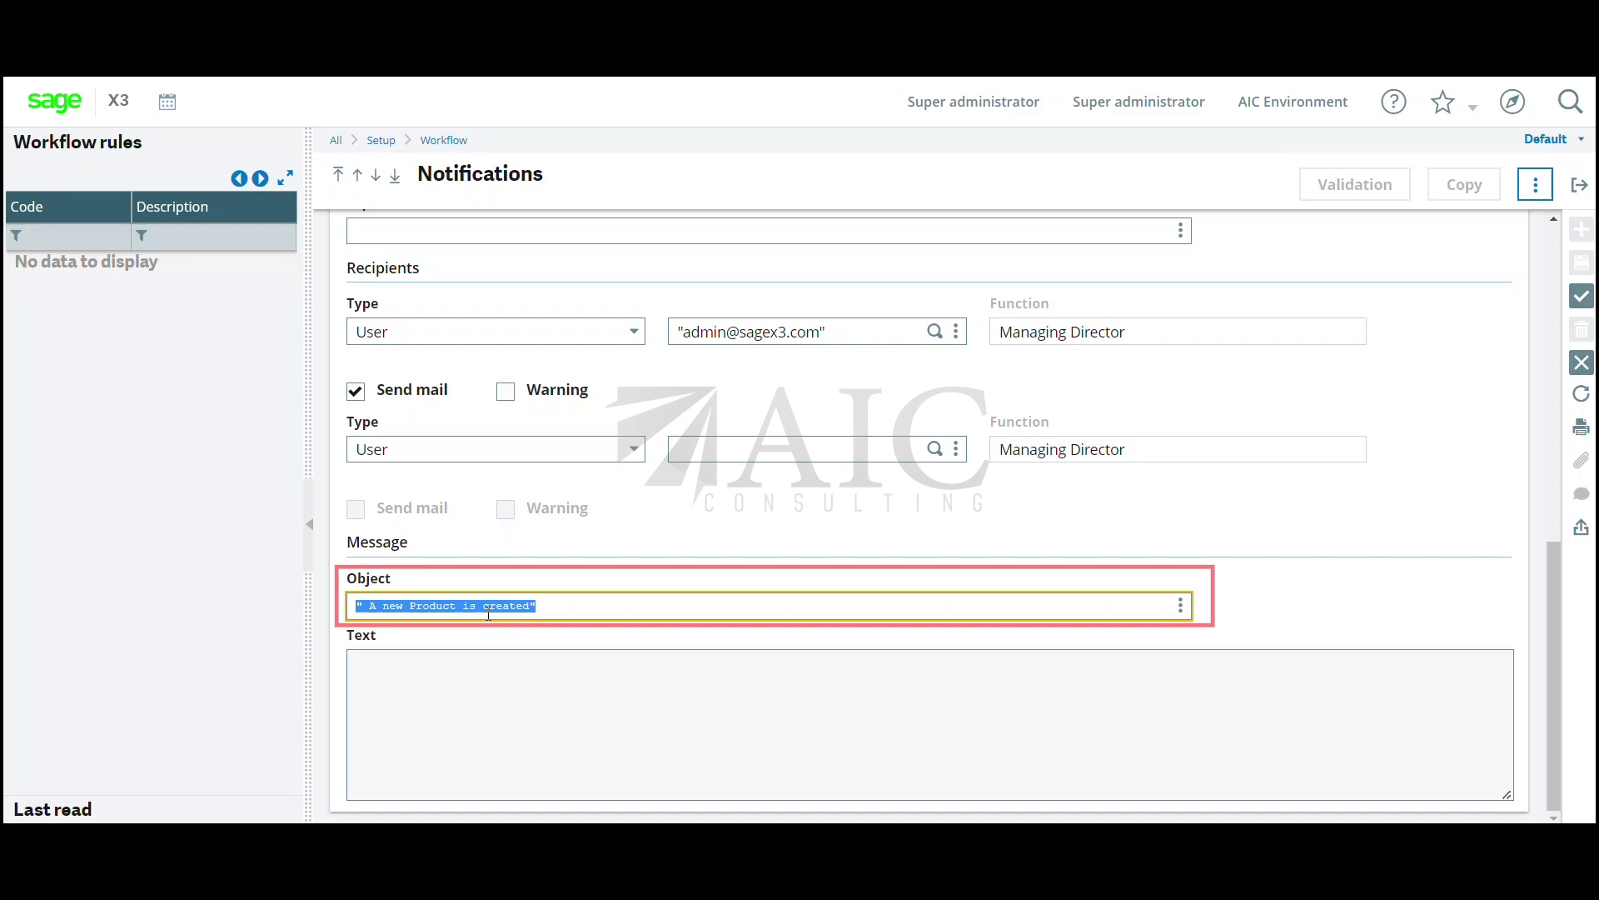
pyautogui.click(496, 668)
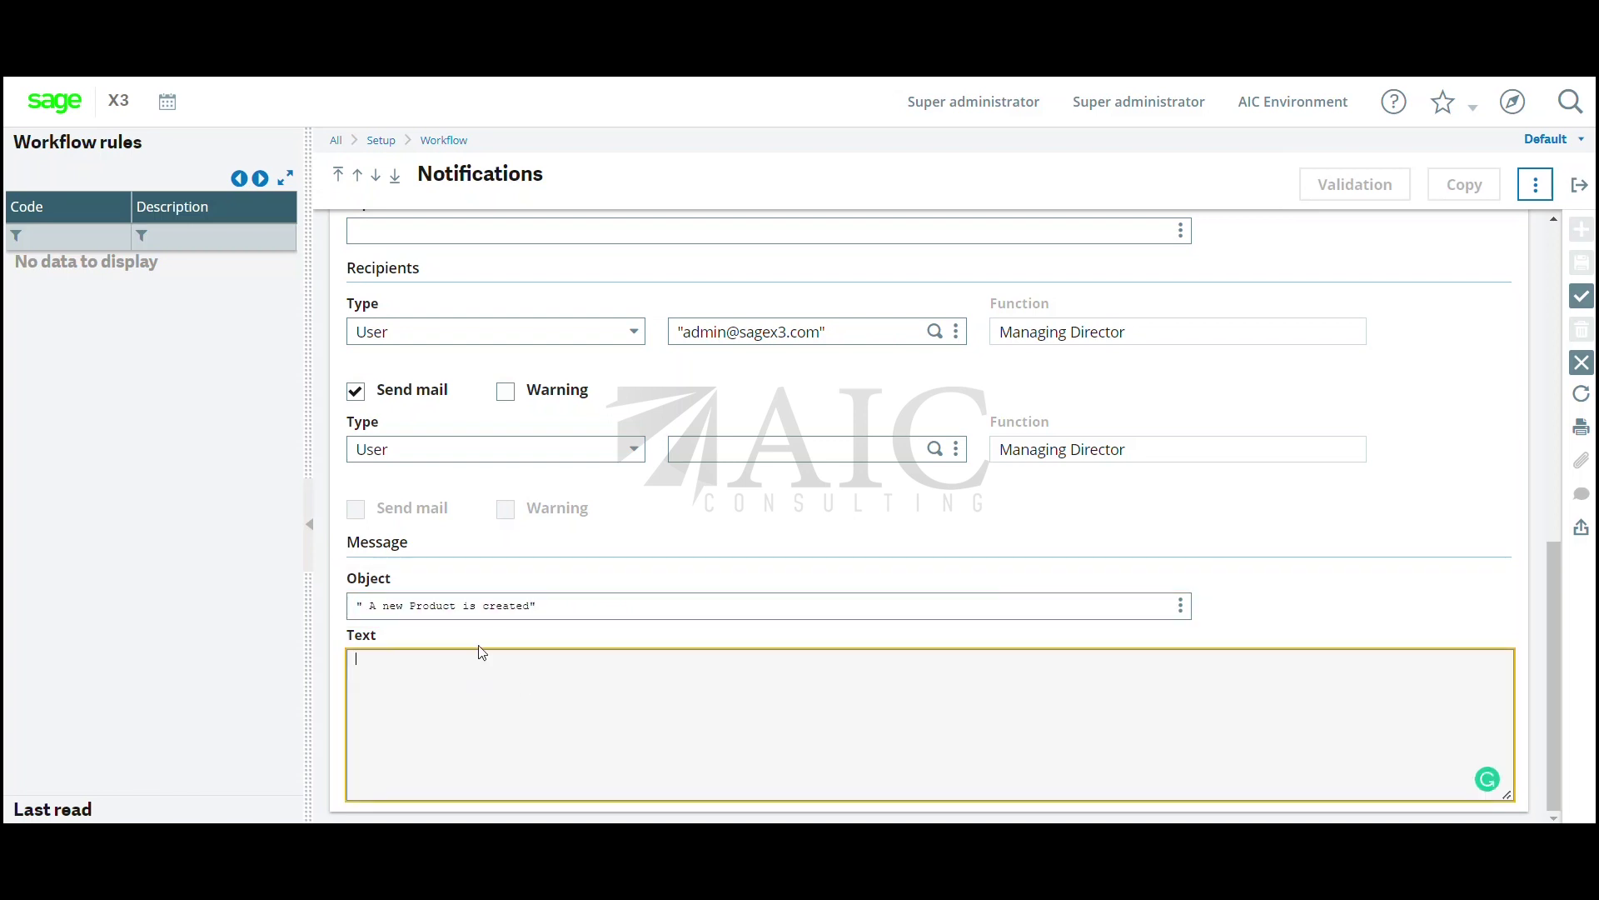
pyautogui.hotkey('ctrl', 'v')
pyautogui.press('BackSpace')
pyautogui.scroll(10, 1335, 615)
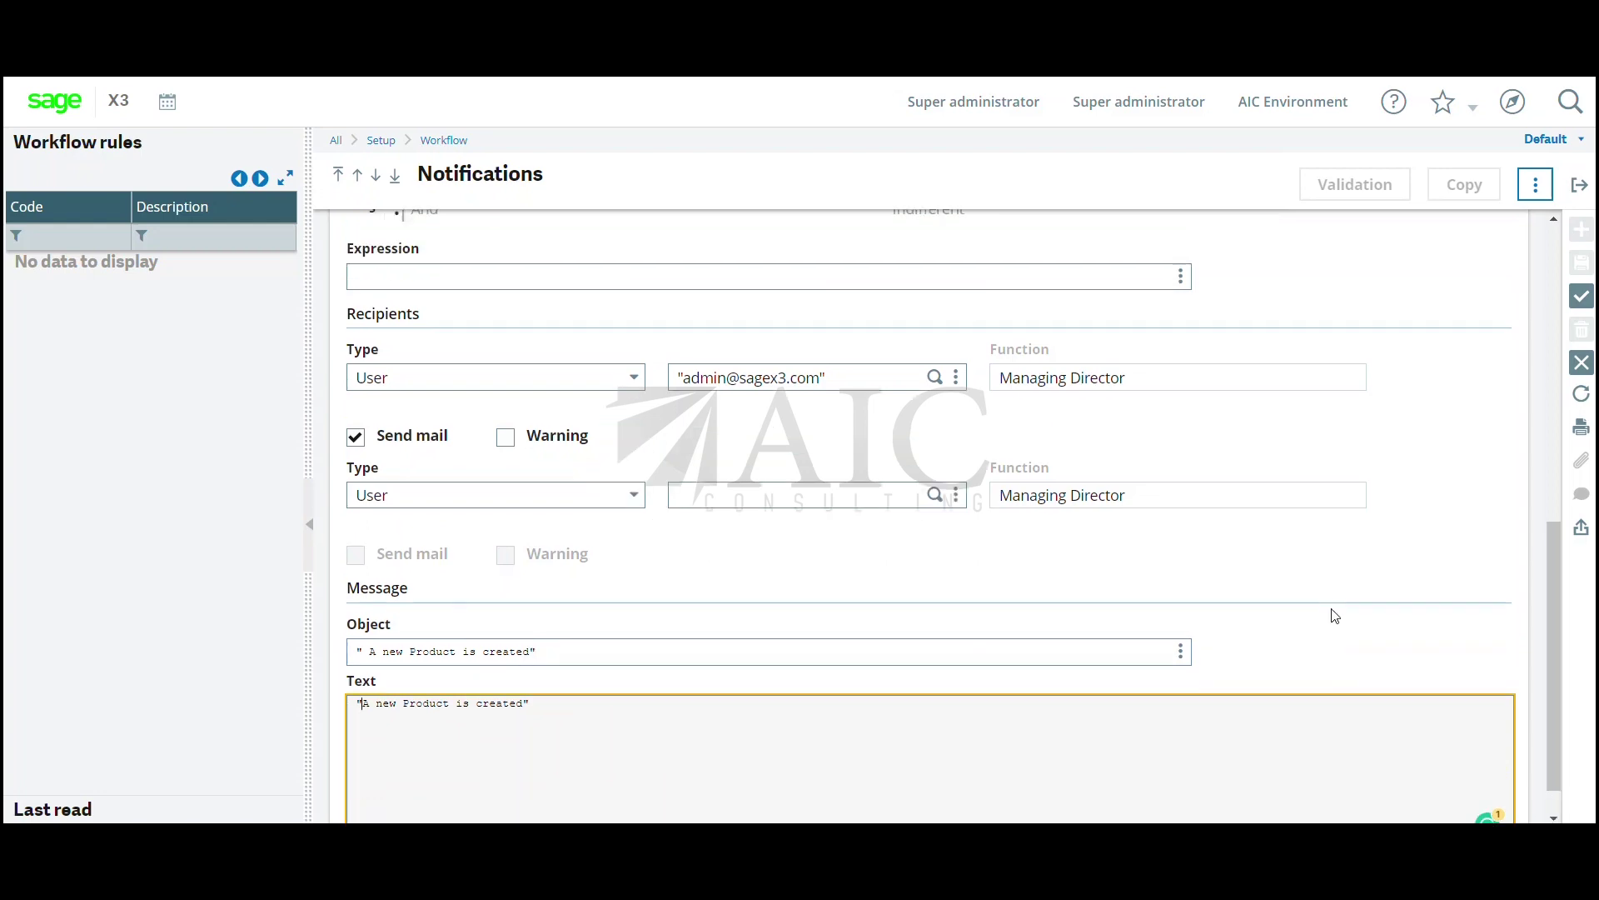
# - Save the ZITM2 rule, dismiss the confirmation, close the screen, and reopen the navigation menu
pyautogui.click(1582, 296)
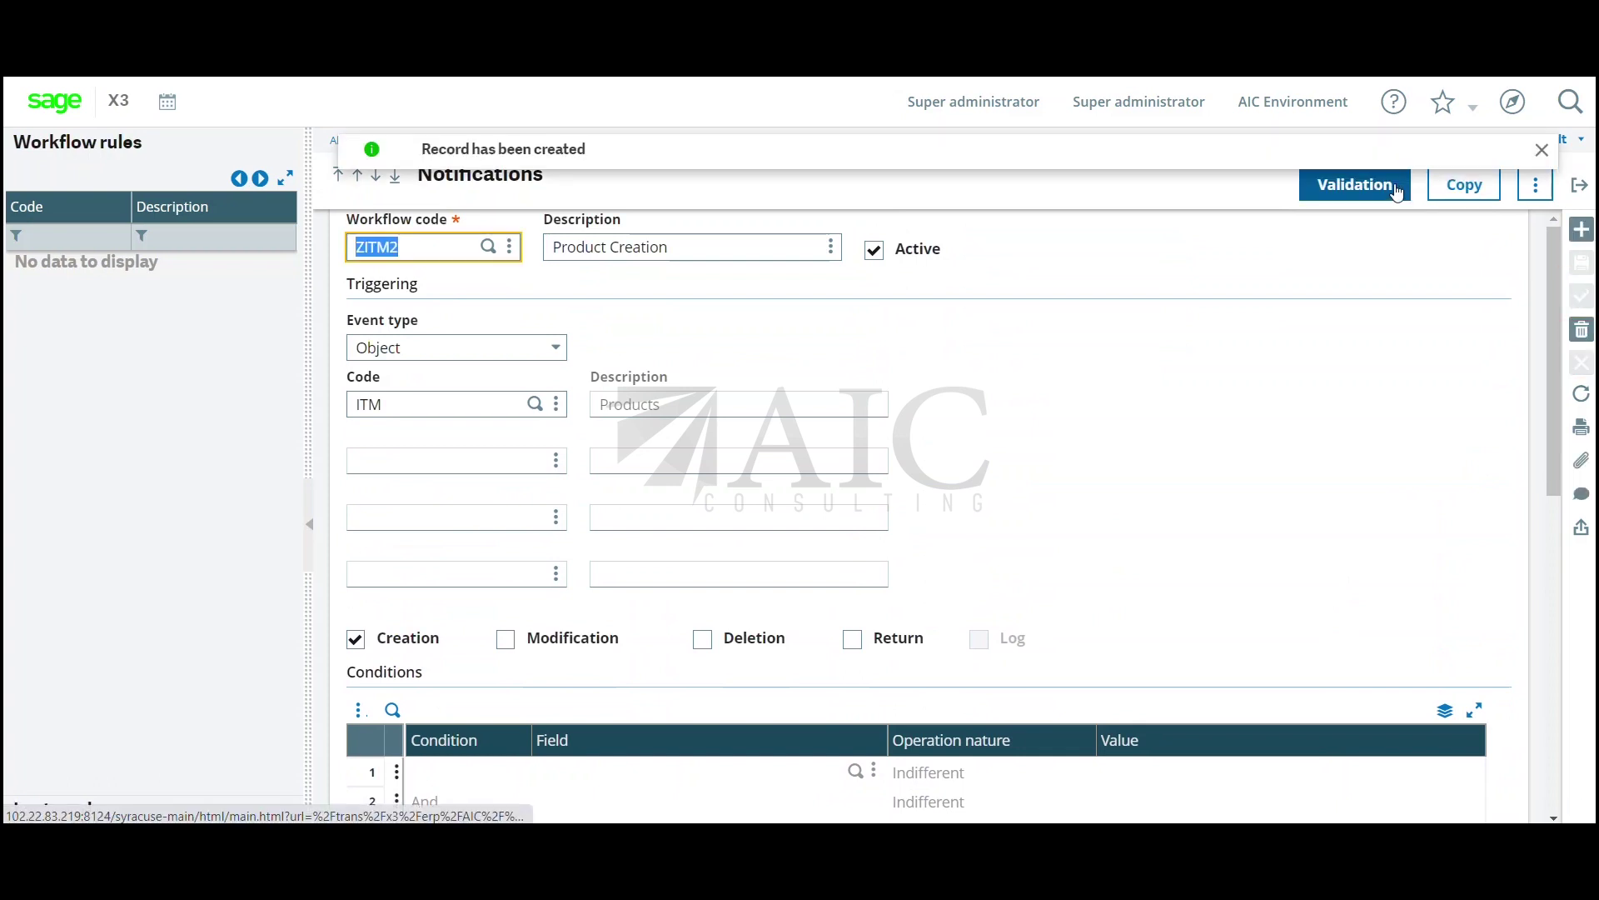
pyautogui.click(1542, 151)
pyautogui.click(1575, 182)
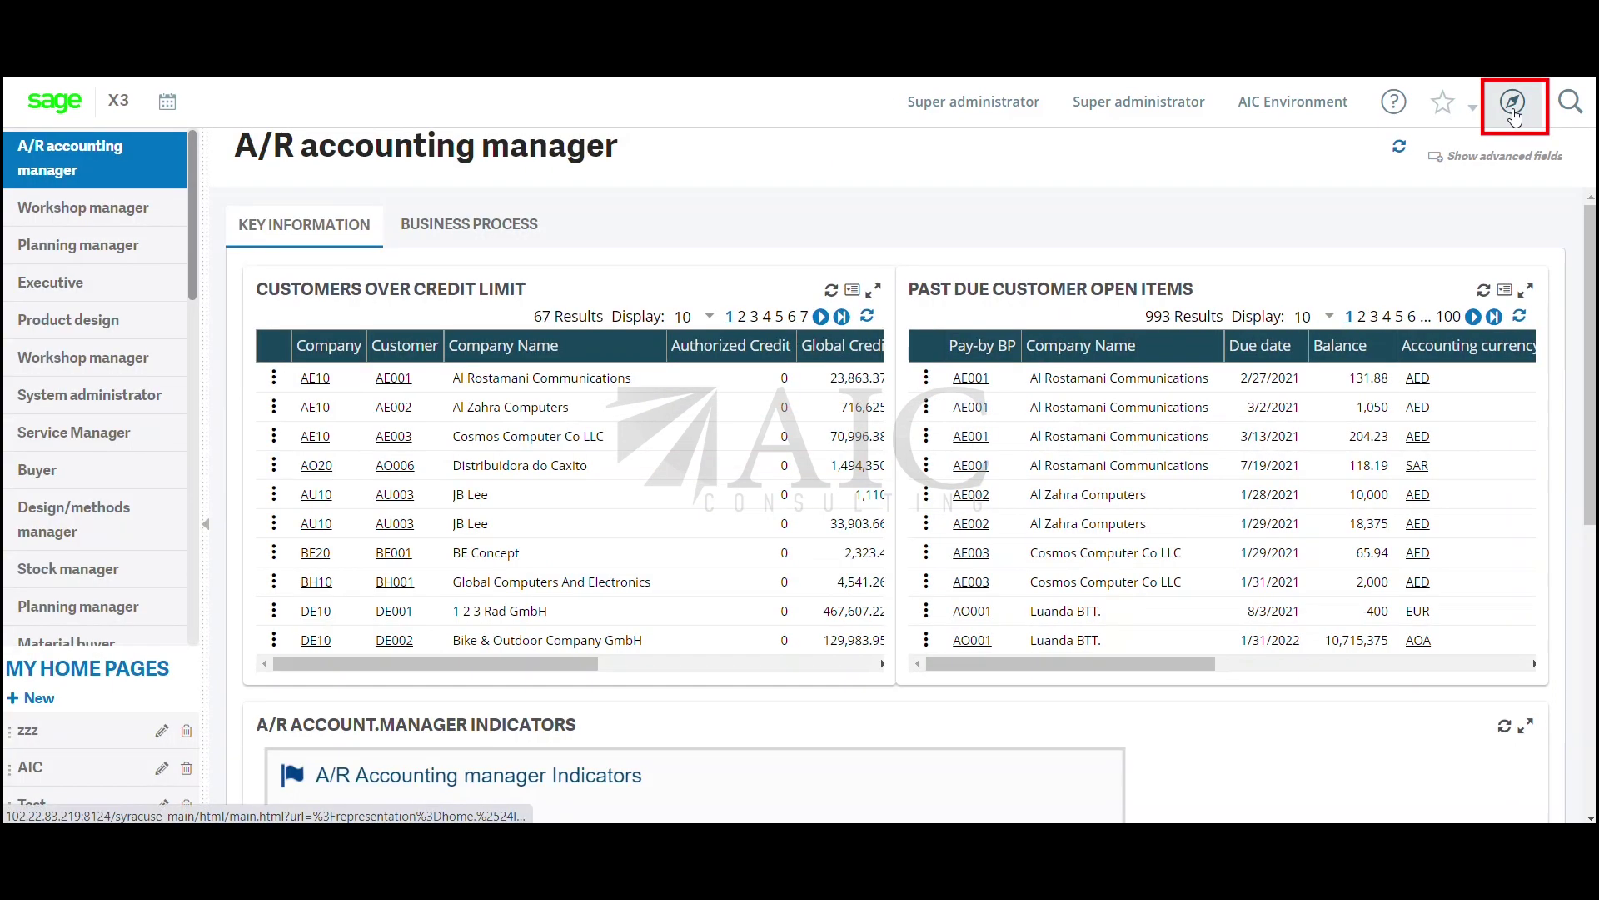
pyautogui.click(1514, 109)
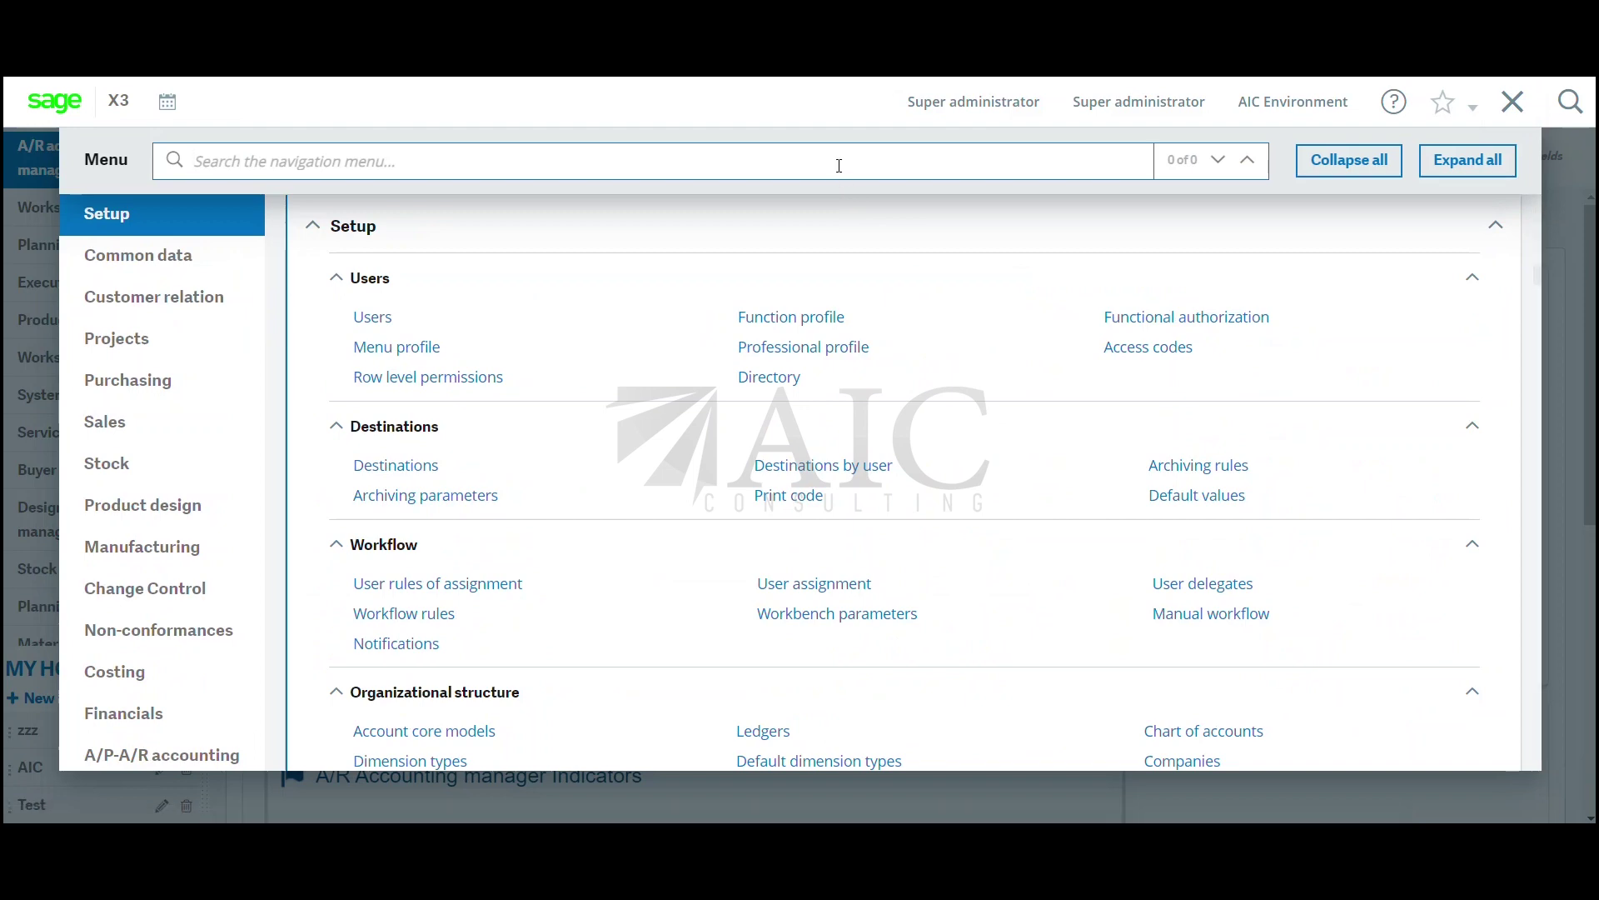
# - Search the menu for 'product' and open Common data > Products showing DIS034 Samsung Galaxy S7
pyautogui.write('product')
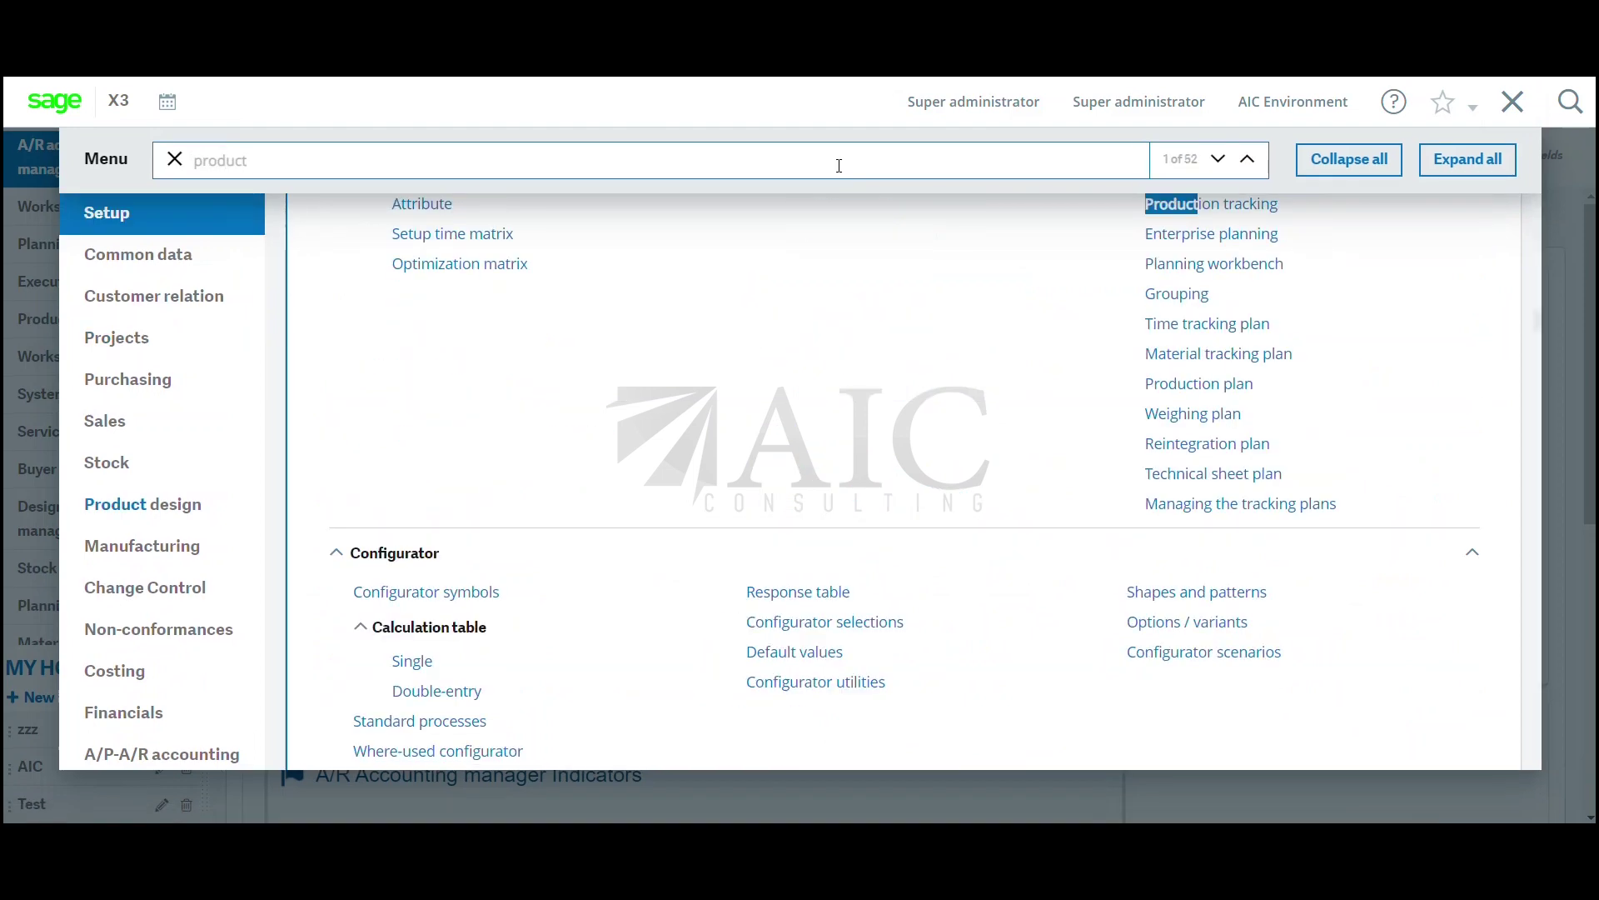
pyautogui.press('Return')
pyautogui.press('Return')
pyautogui.press('Return')
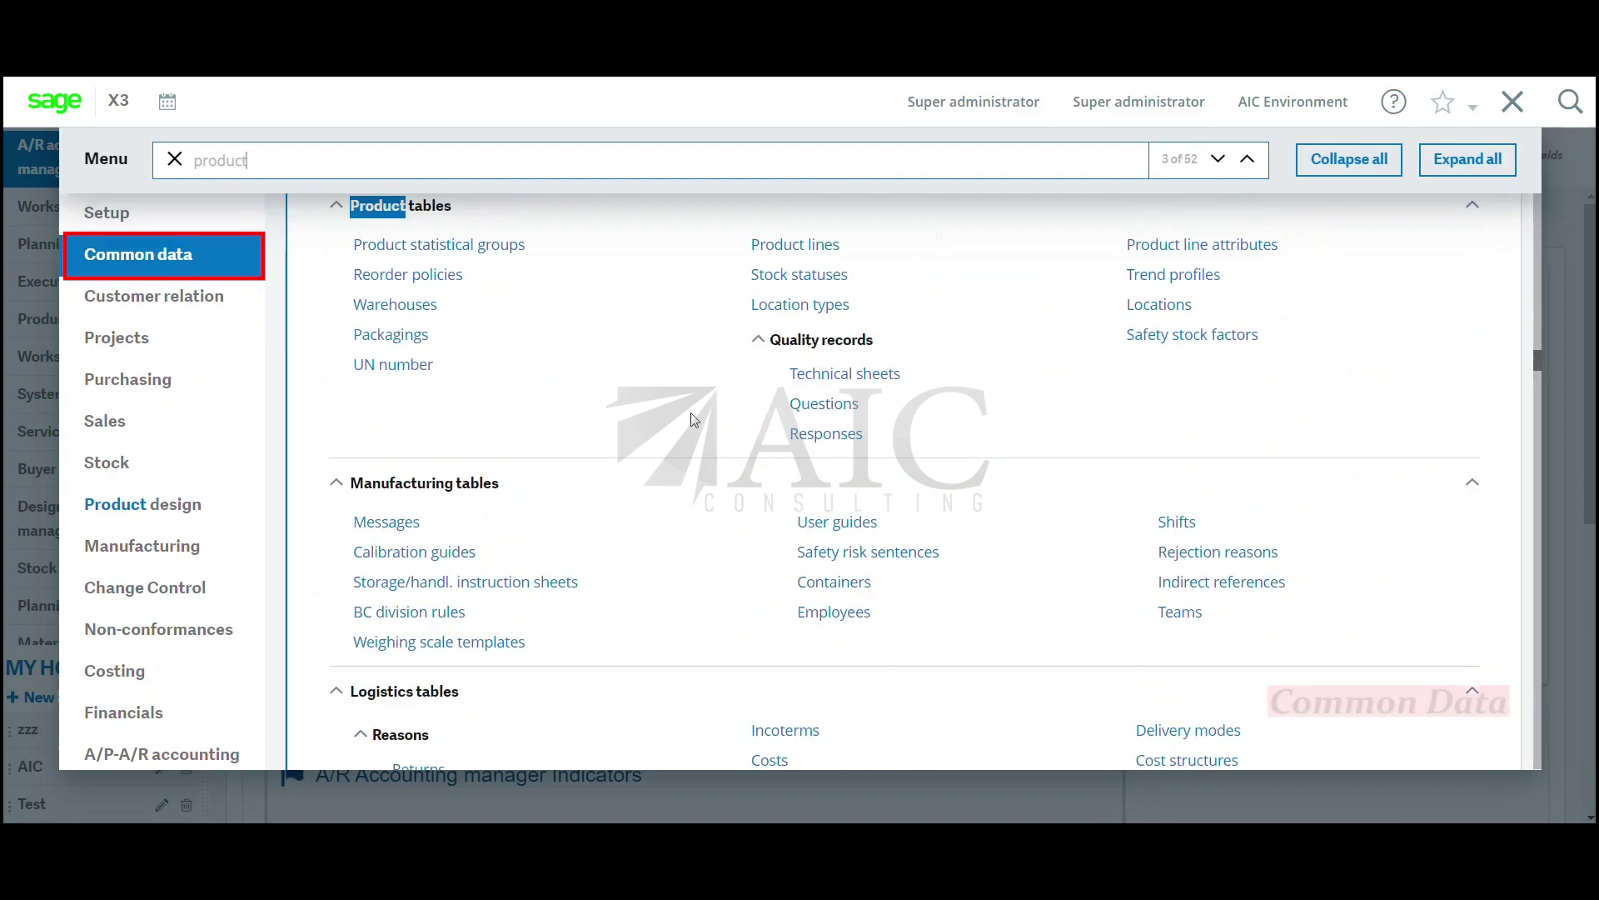
pyautogui.press('Return')
pyautogui.press('Return')
pyautogui.press('Return')
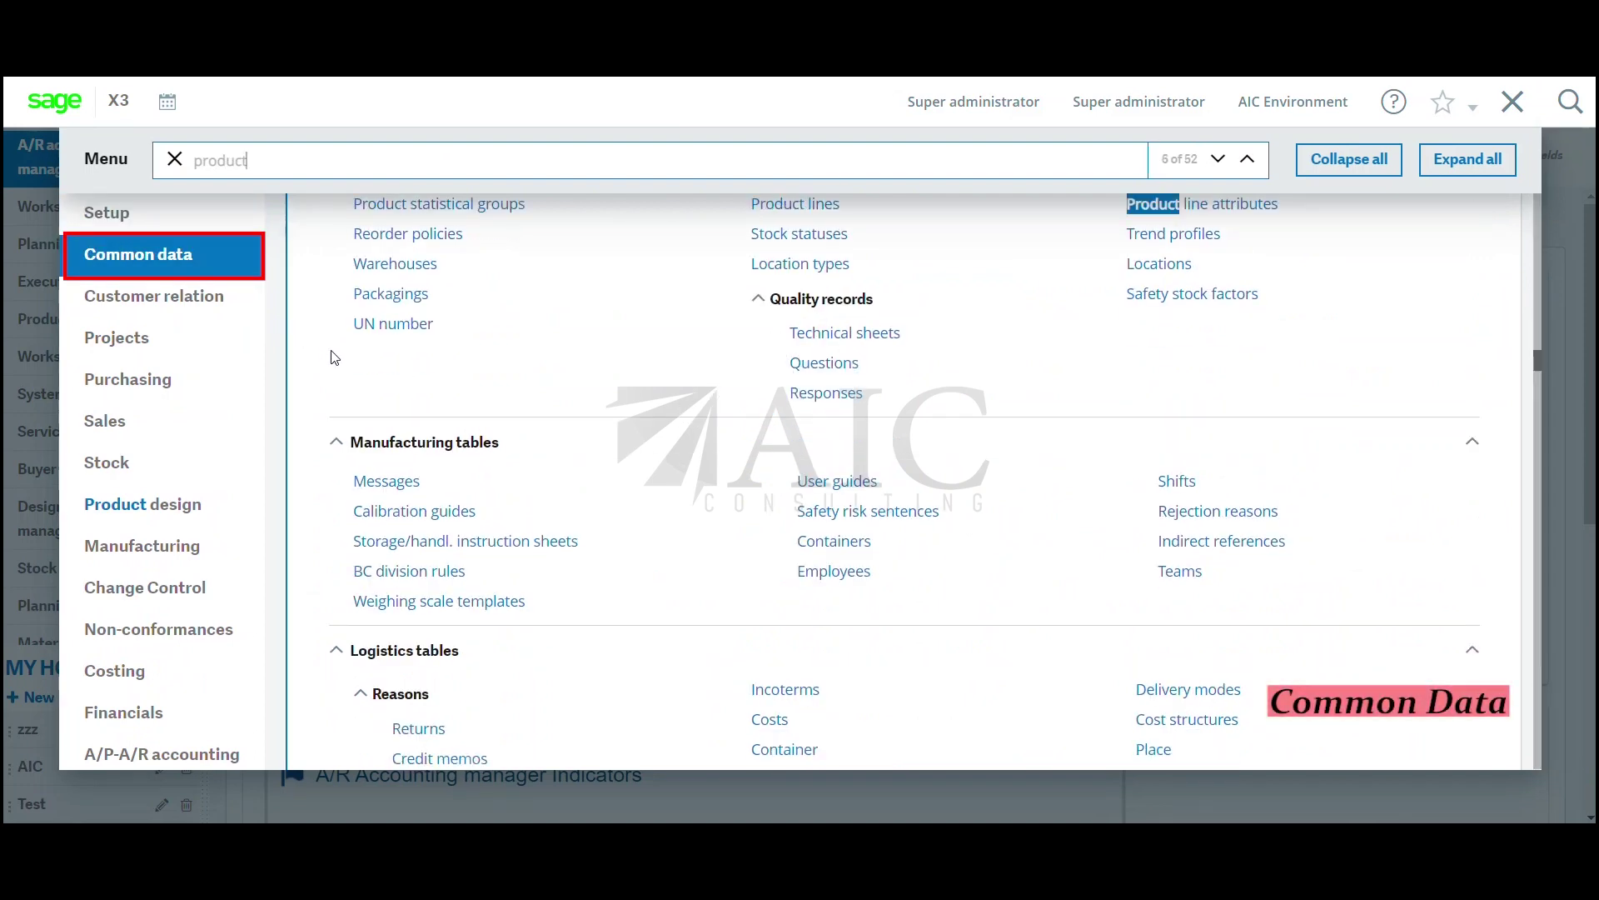
pyautogui.scroll(2, 390, 297)
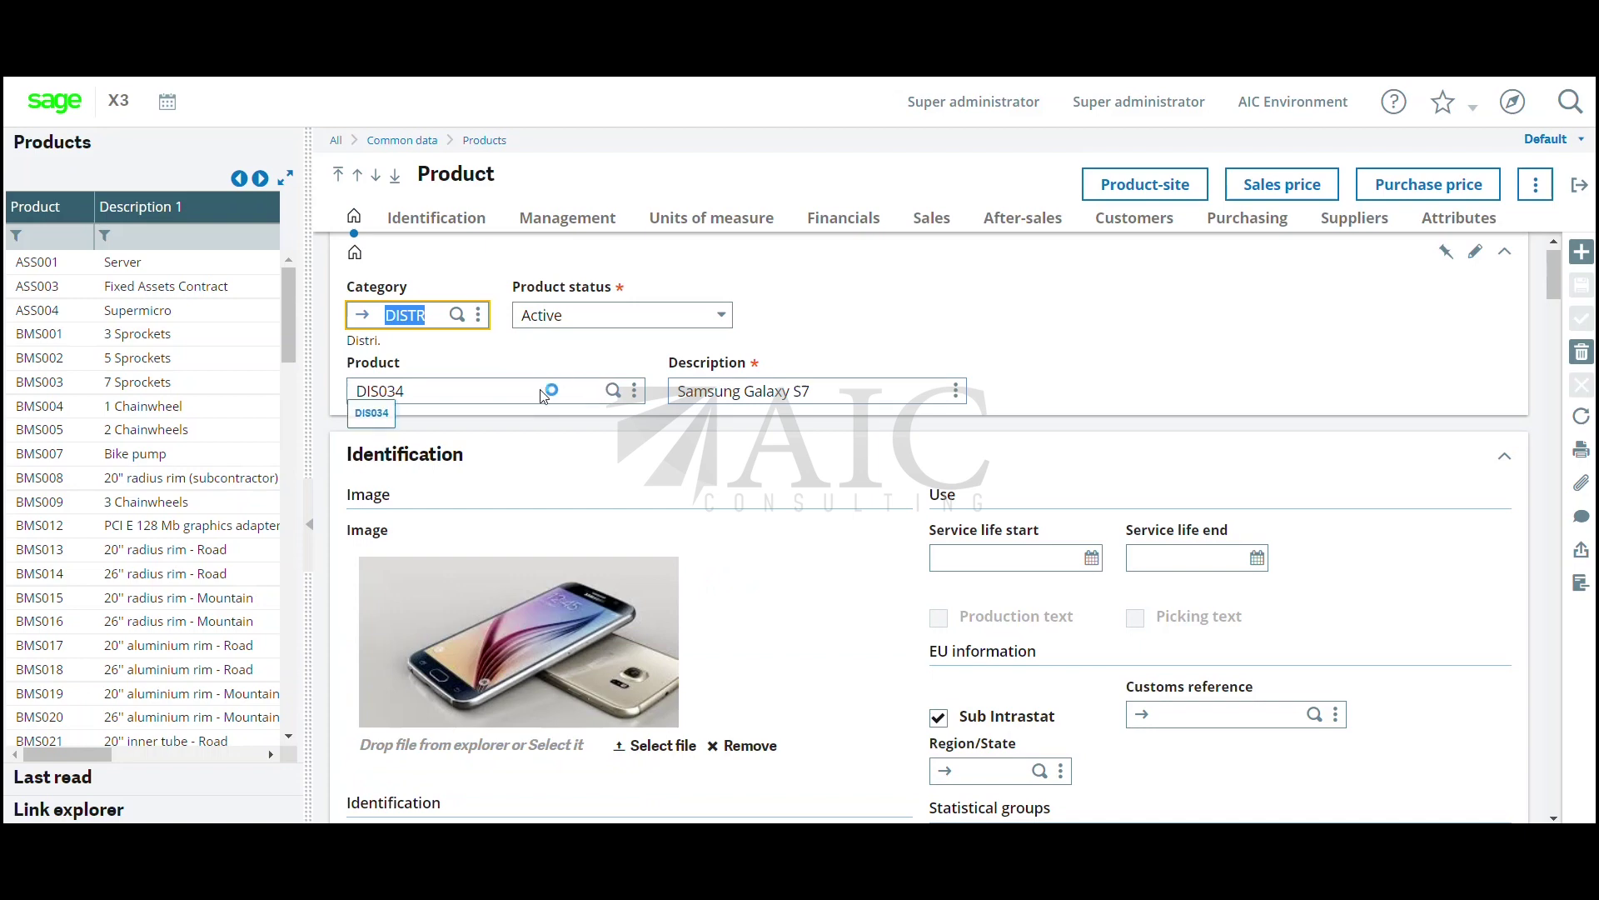
# - Clear the product code so the copy gets an automatic sequence number
pyautogui.click(542, 389)
pyautogui.press('BackSpace')
pyautogui.press('BackSpace')
pyautogui.press('BackSpace')
pyautogui.press('BackSpace')
pyautogui.press('BackSpace')
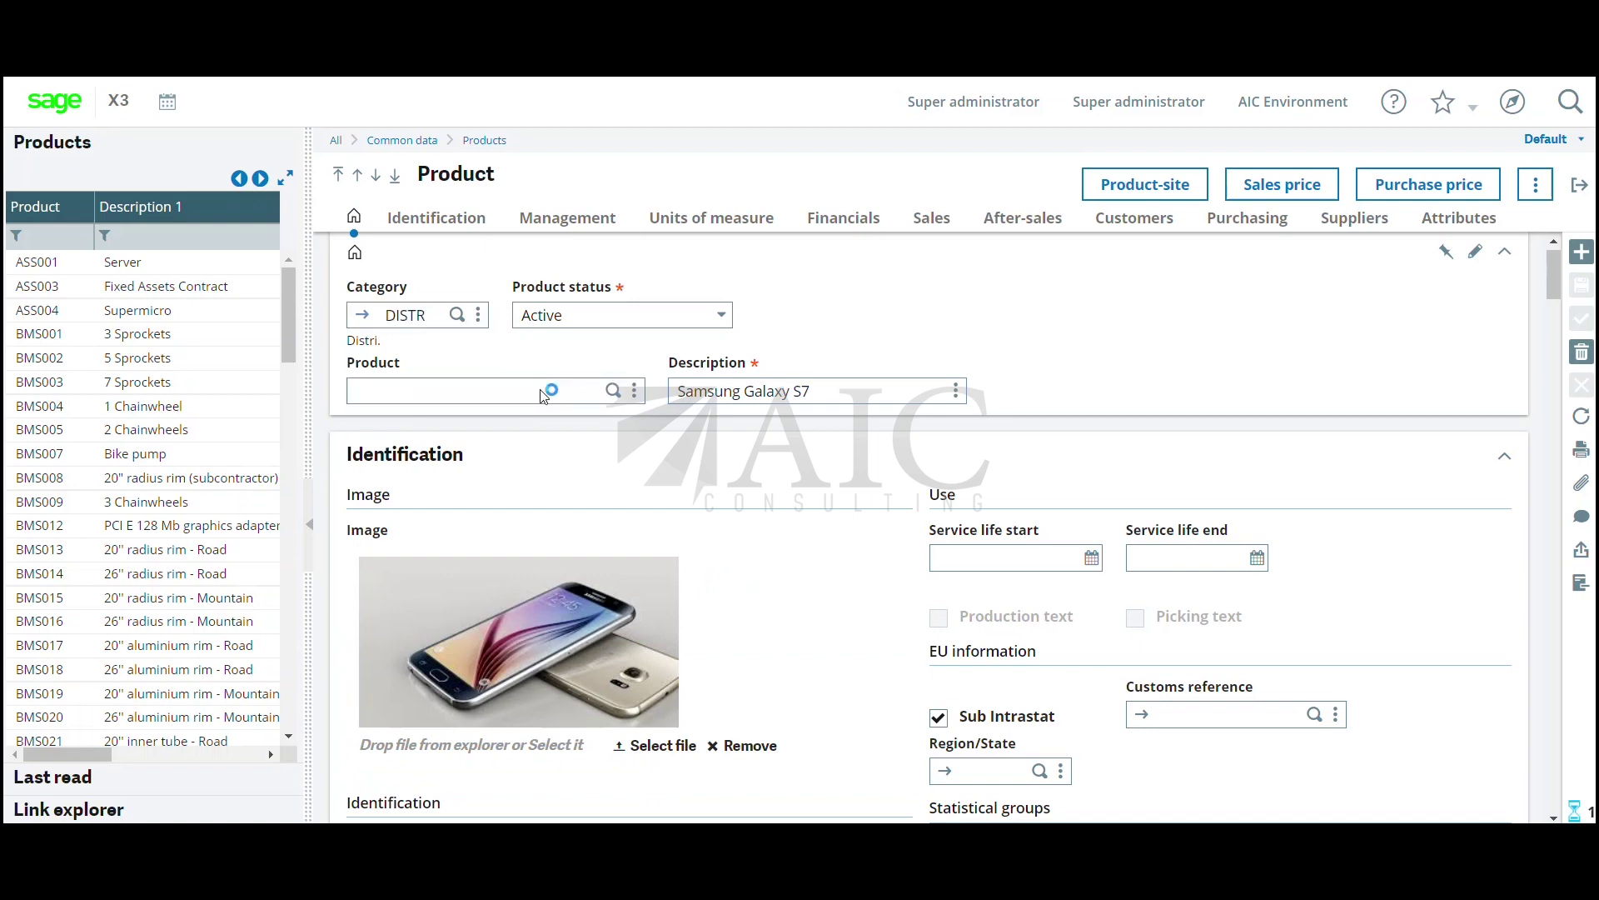
pyautogui.click(1012, 375)
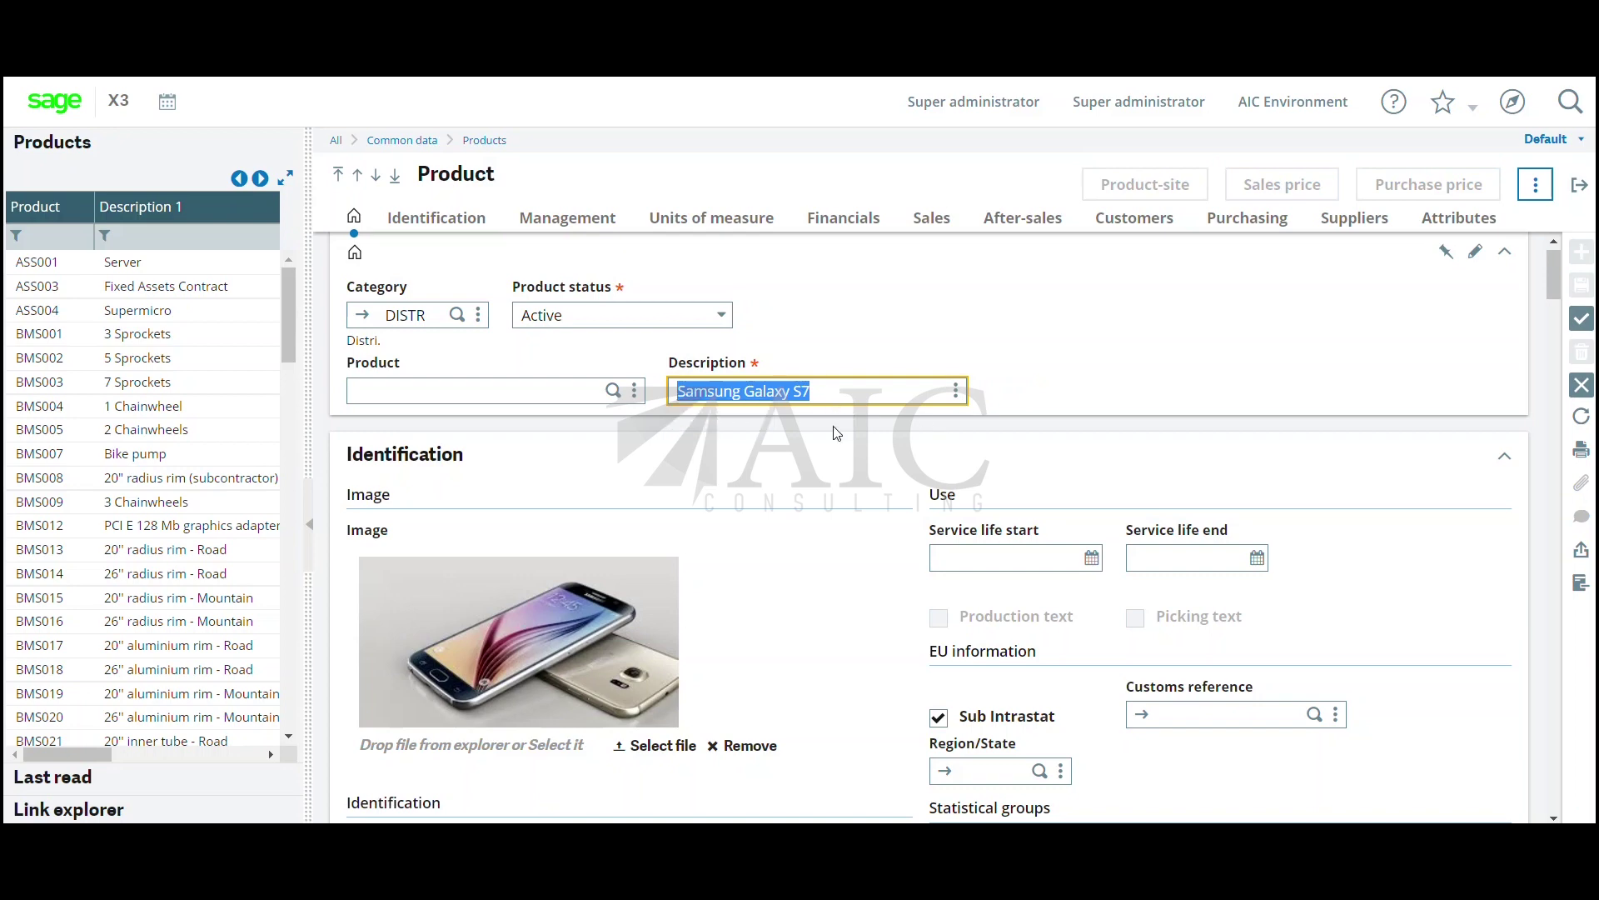
pyautogui.scroll(-3, 837, 433)
pyautogui.scroll(3, 920, 325)
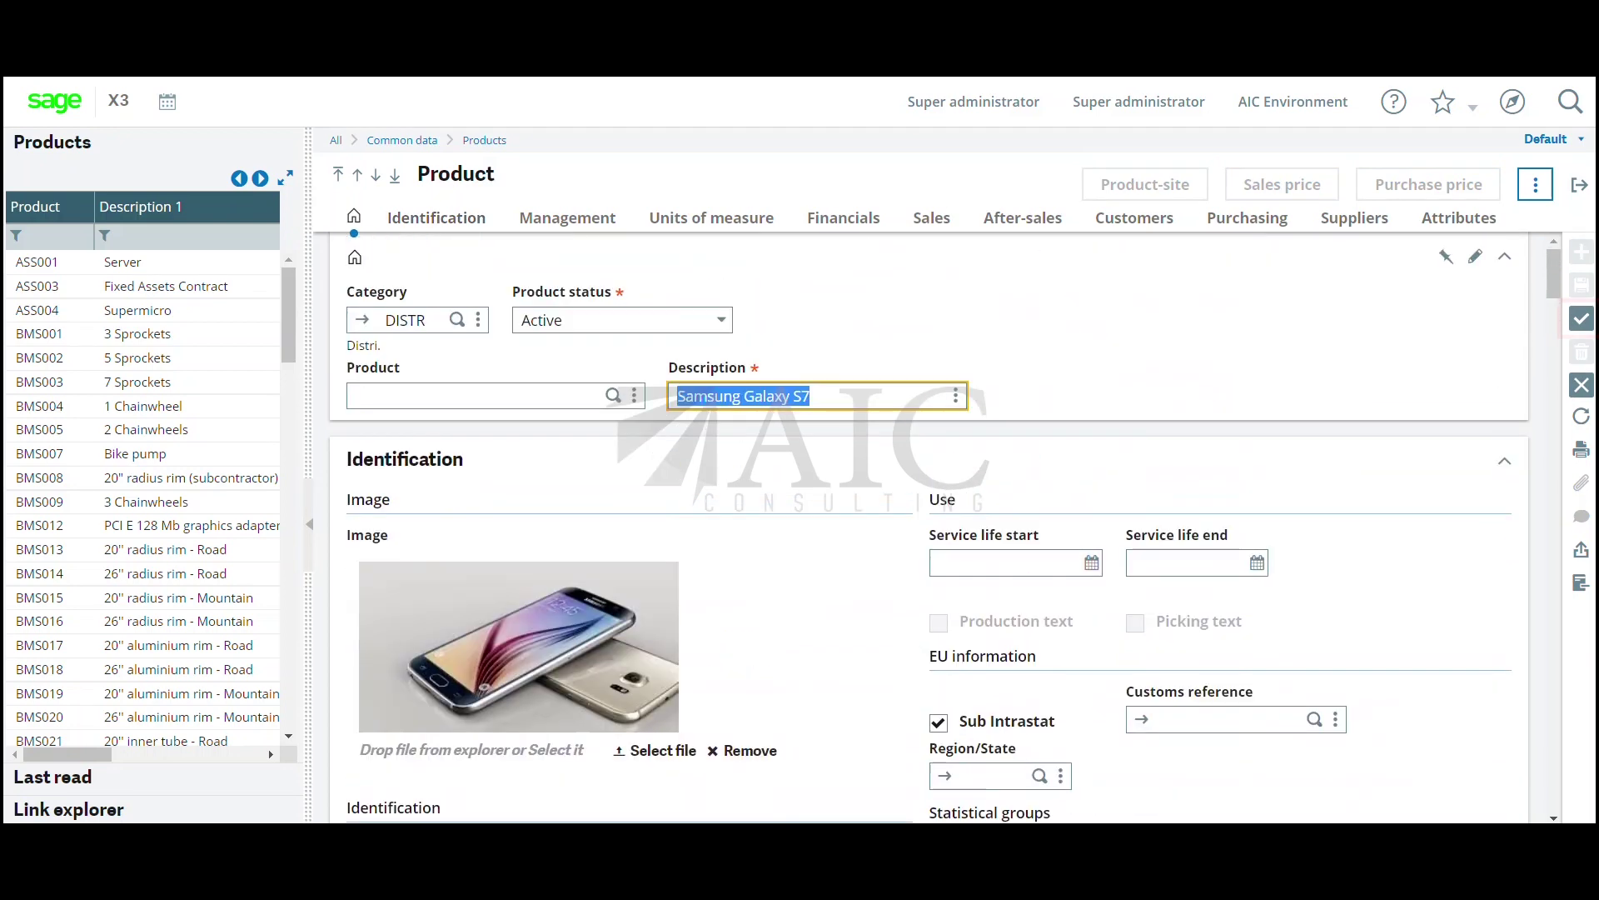
# - Save the copied product, acknowledge the duplicate UPC error, save again, and confirm duplication
pyautogui.click(1581, 318)
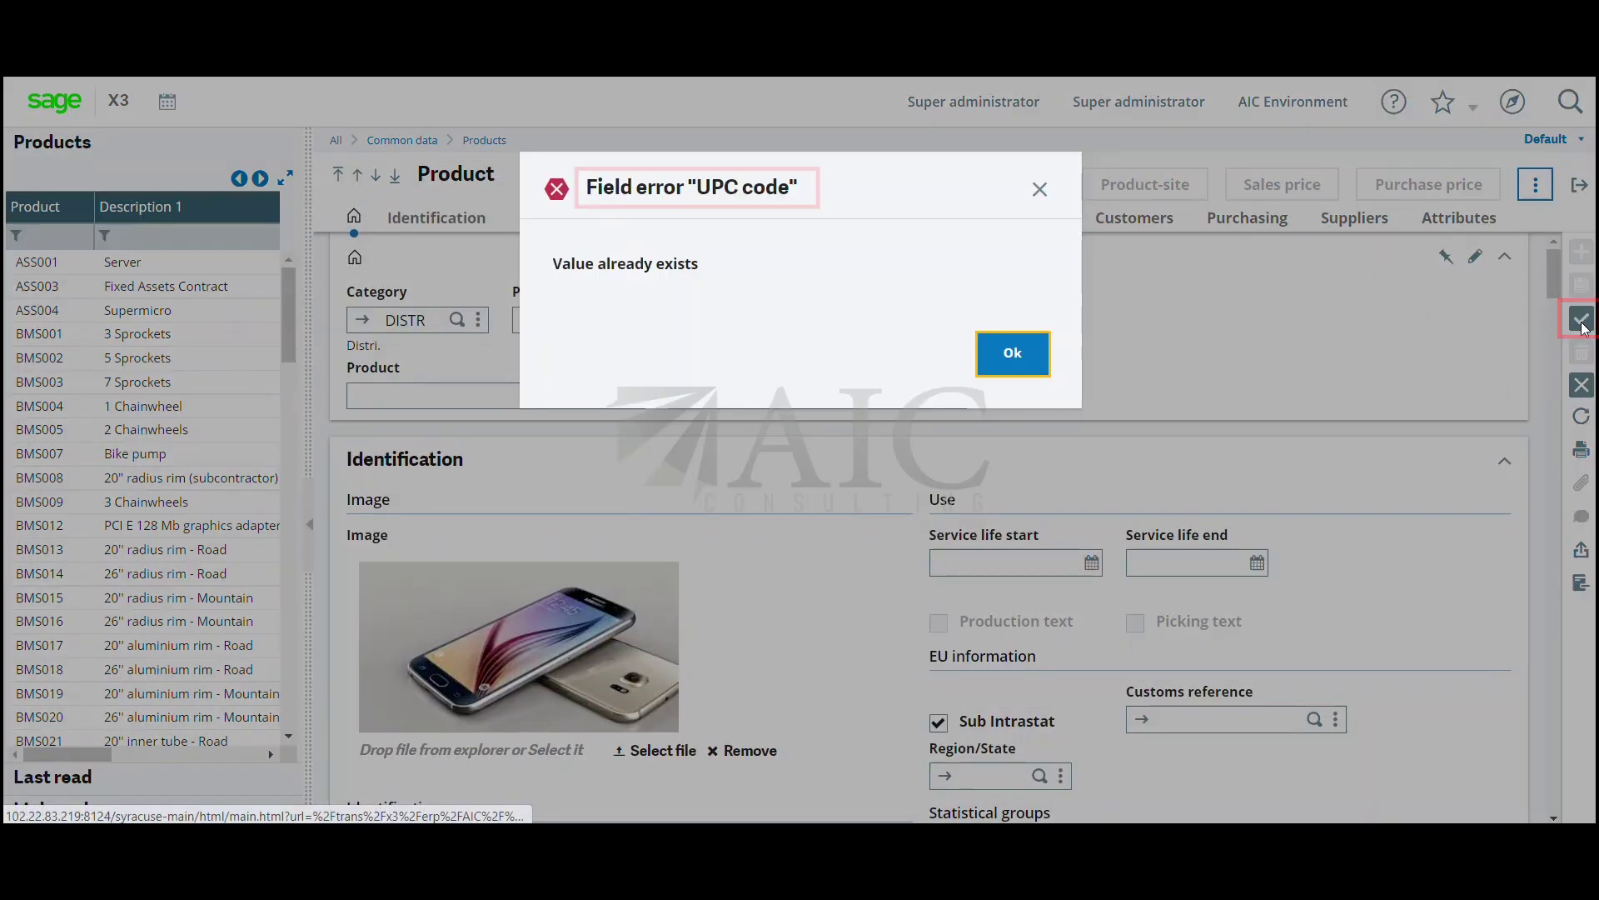
pyautogui.click(983, 365)
pyautogui.click(502, 807)
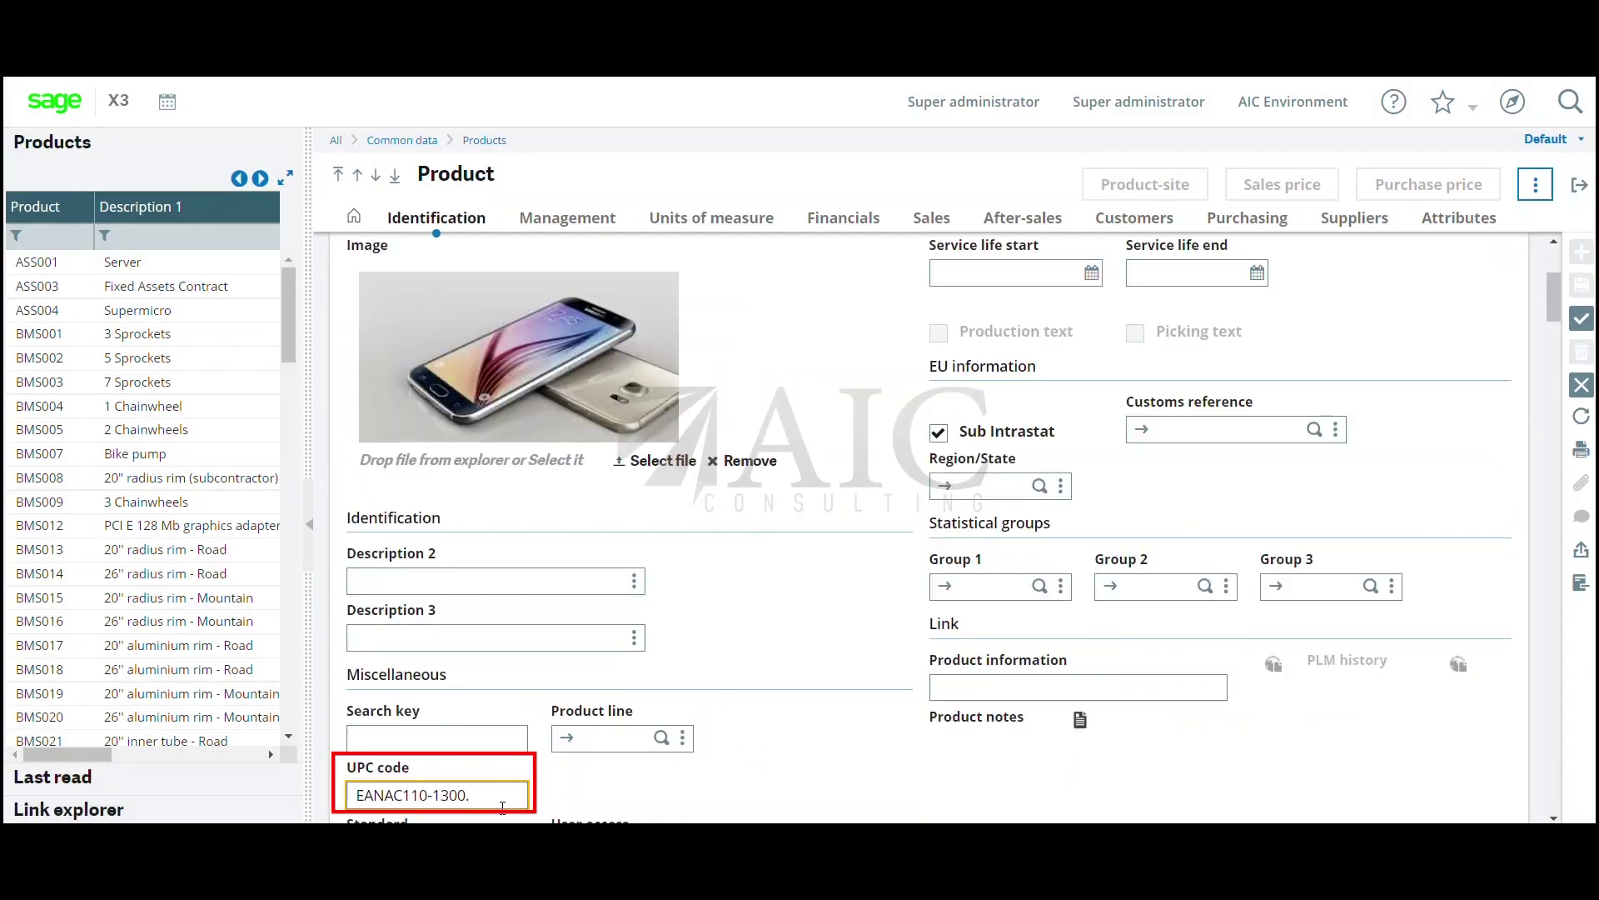
pyautogui.click(1581, 318)
pyautogui.click(943, 368)
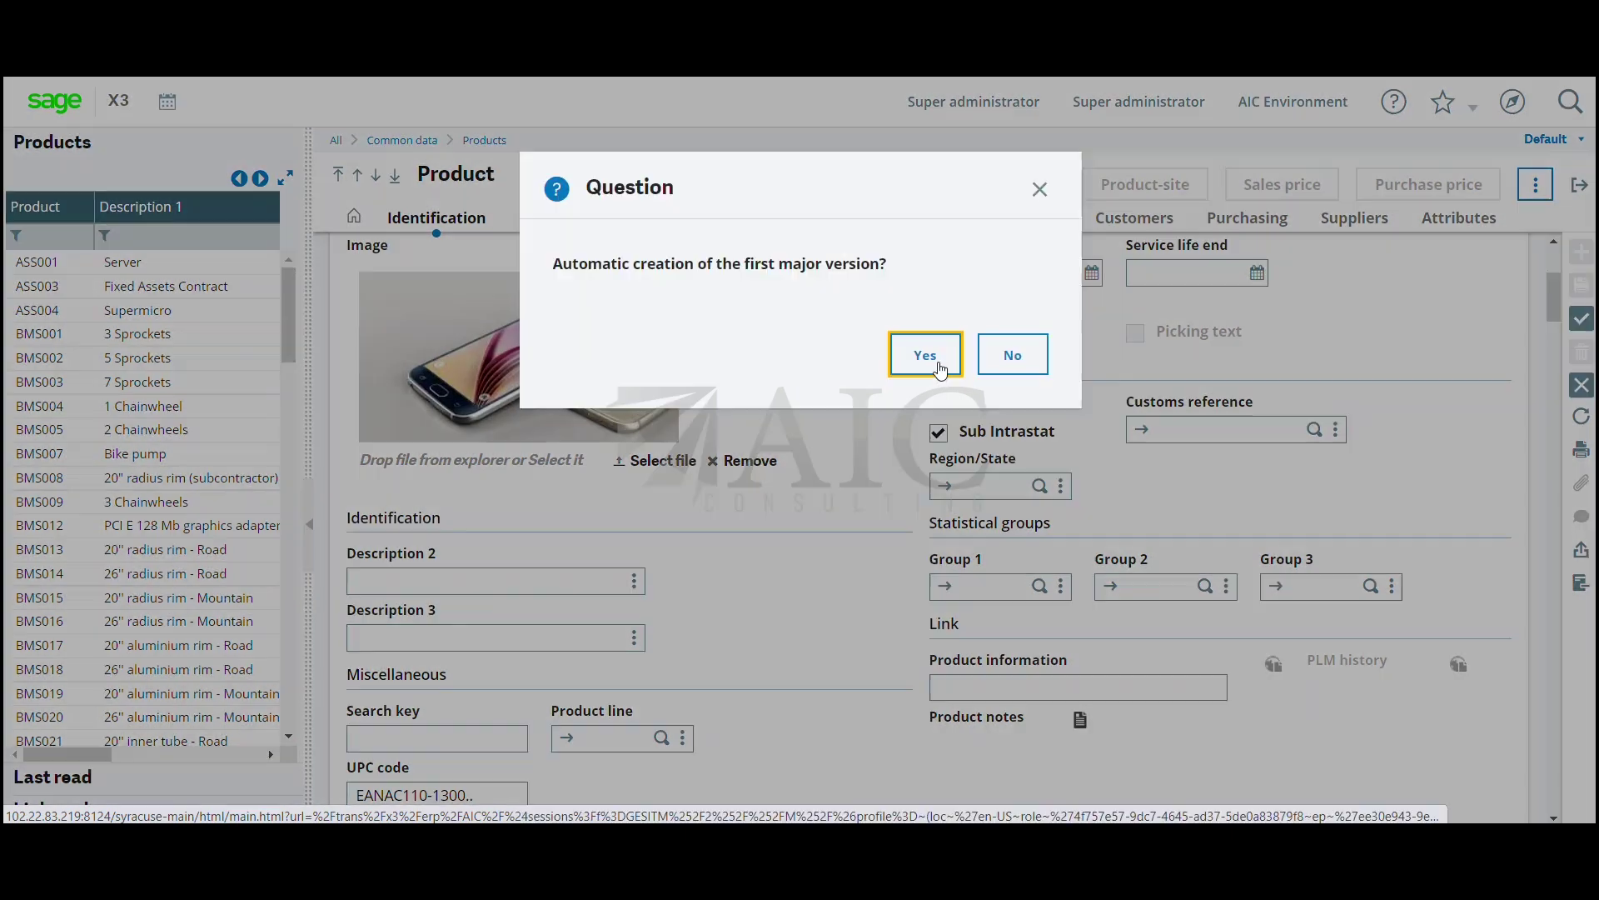
# - Accept the first major version, highlight the admin mail line in the workflow log, and close it
pyautogui.click(925, 355)
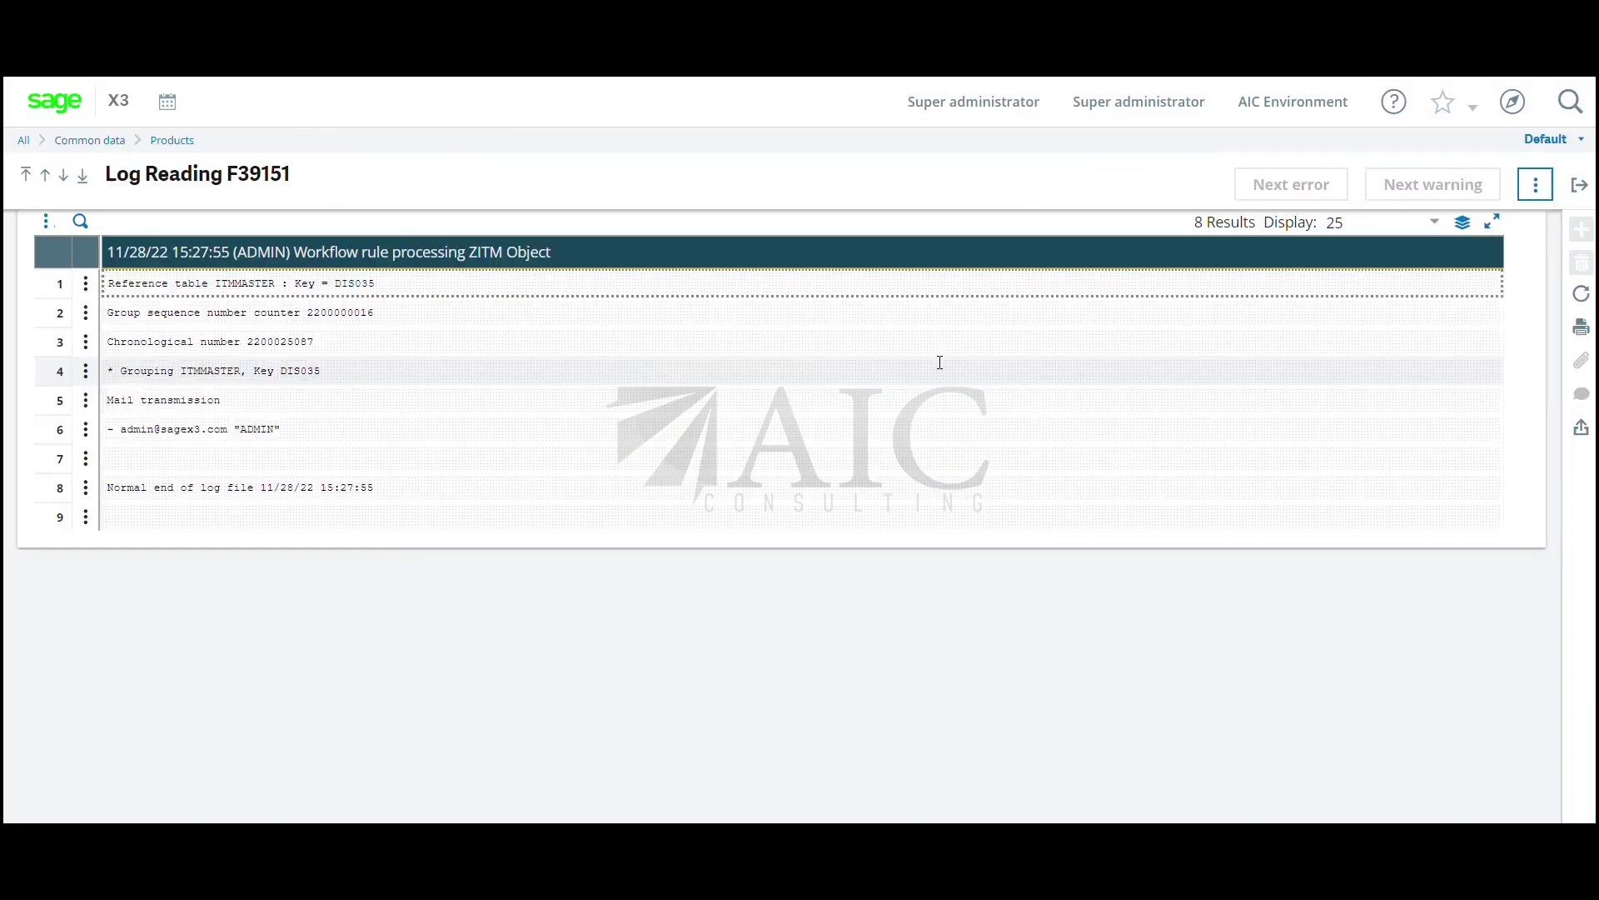
pyautogui.click(531, 429)
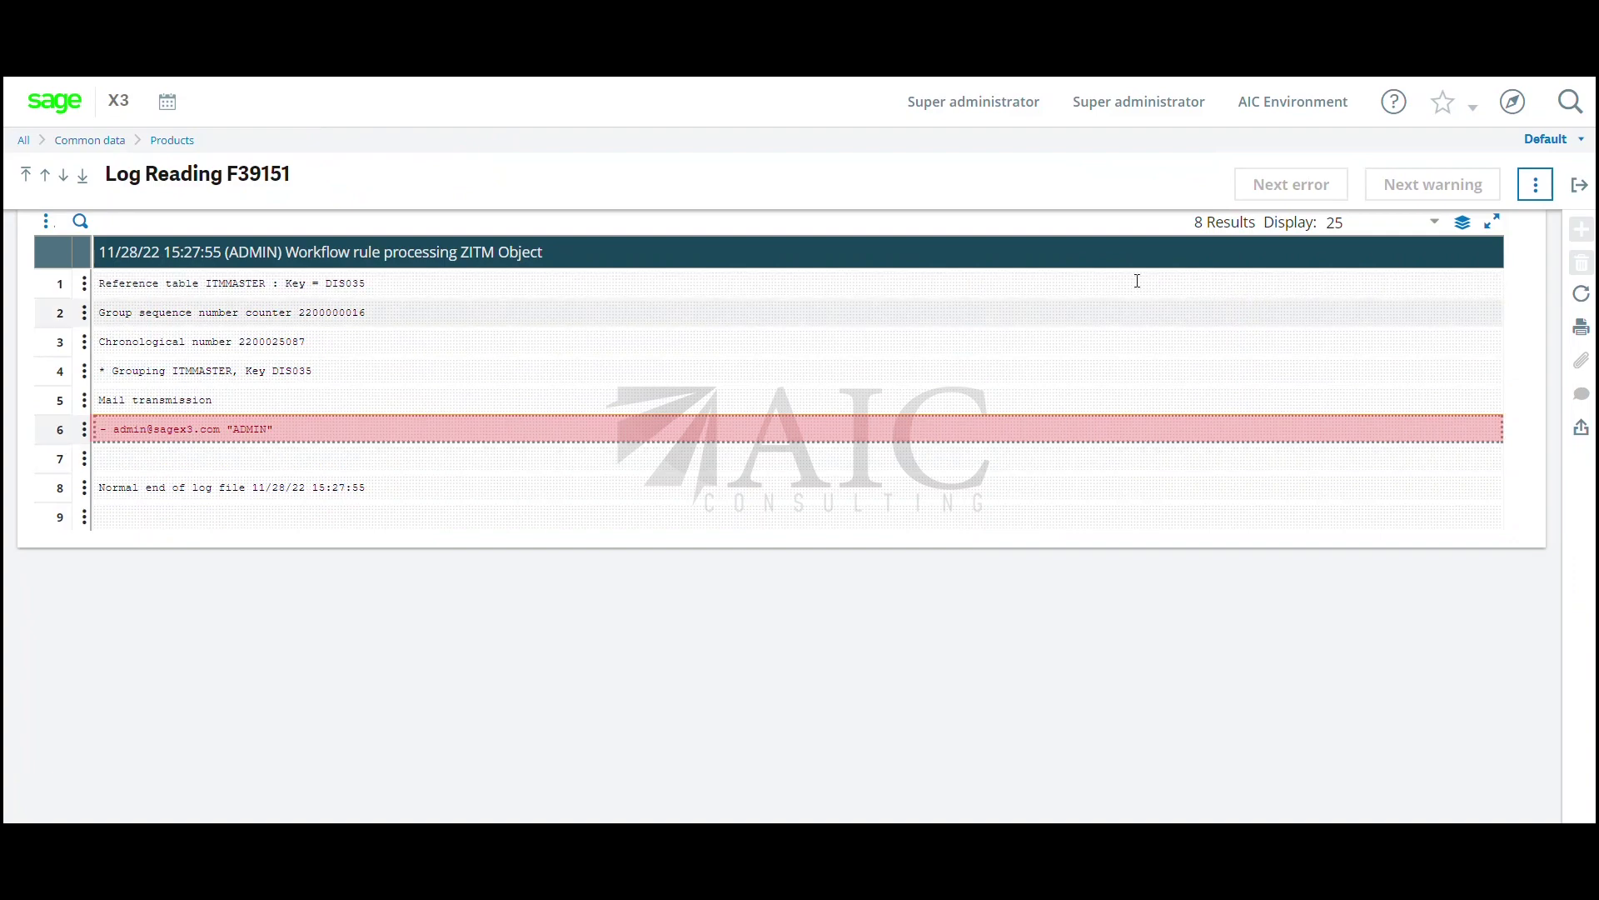
pyautogui.click(1574, 196)
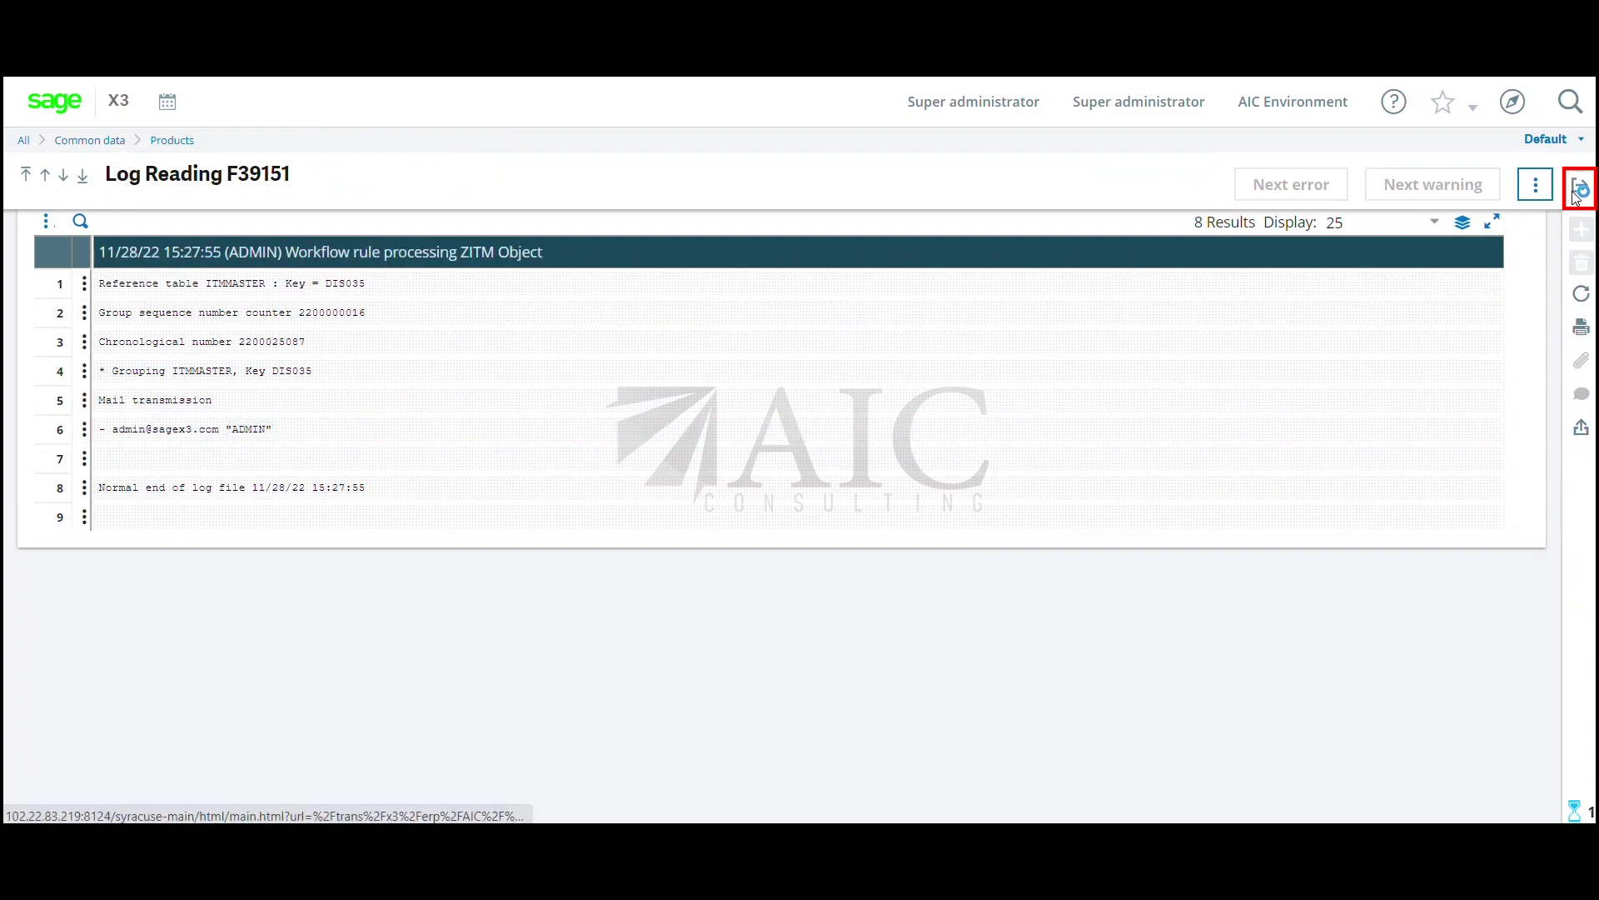
# - Dismiss the Product created message, review the F39152 'New Product Created' mail log, and close it
pyautogui.click(1002, 352)
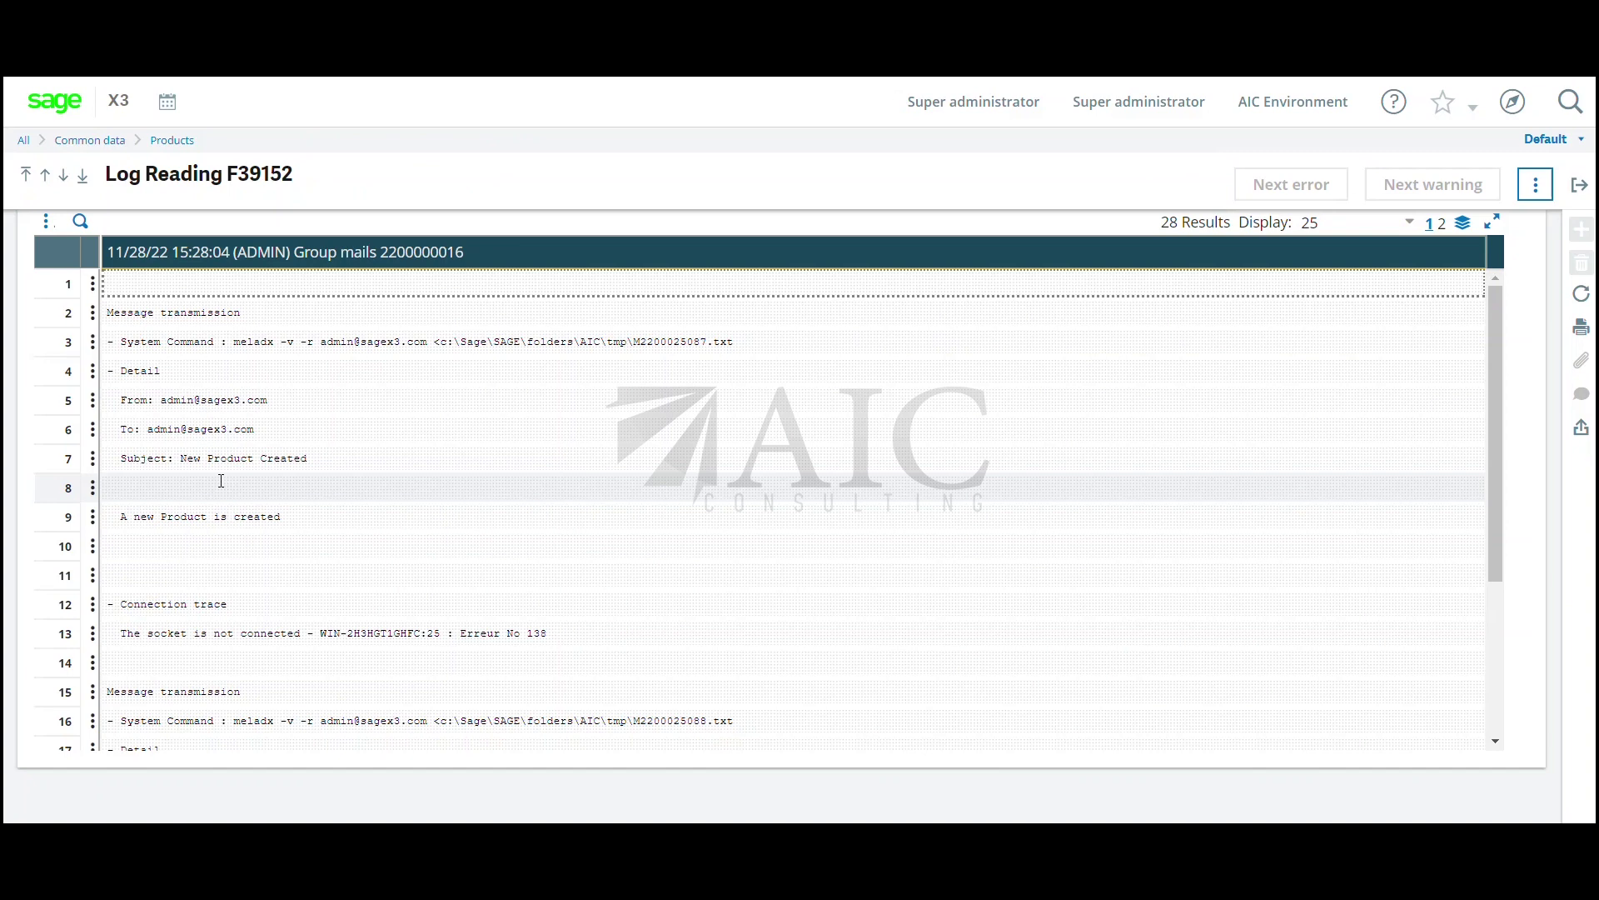
pyautogui.click(1584, 191)
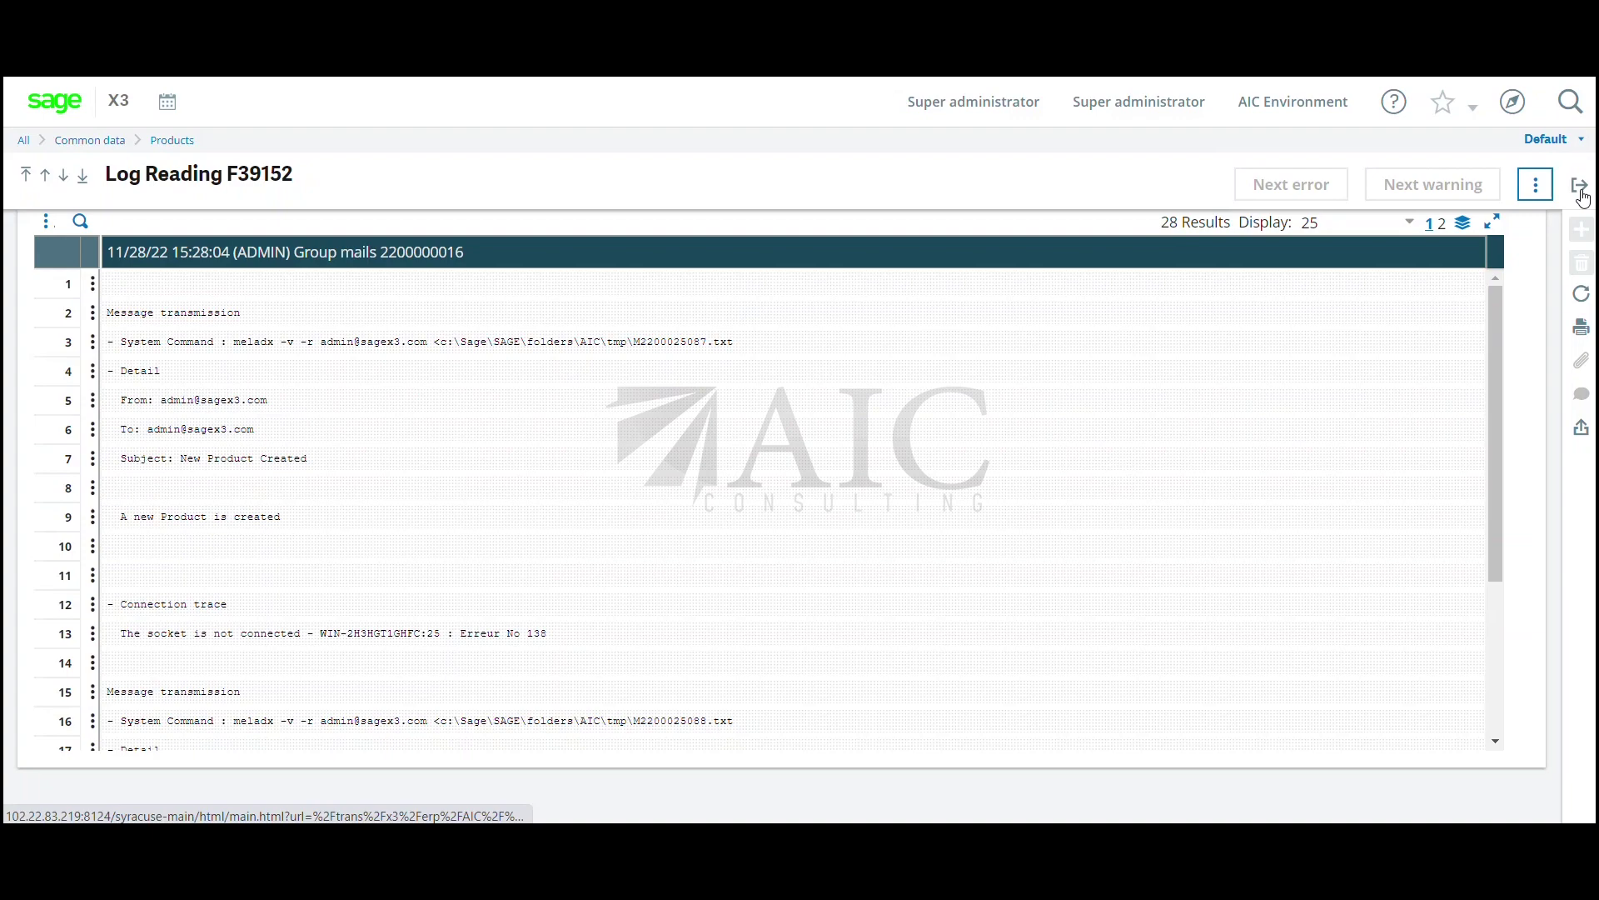